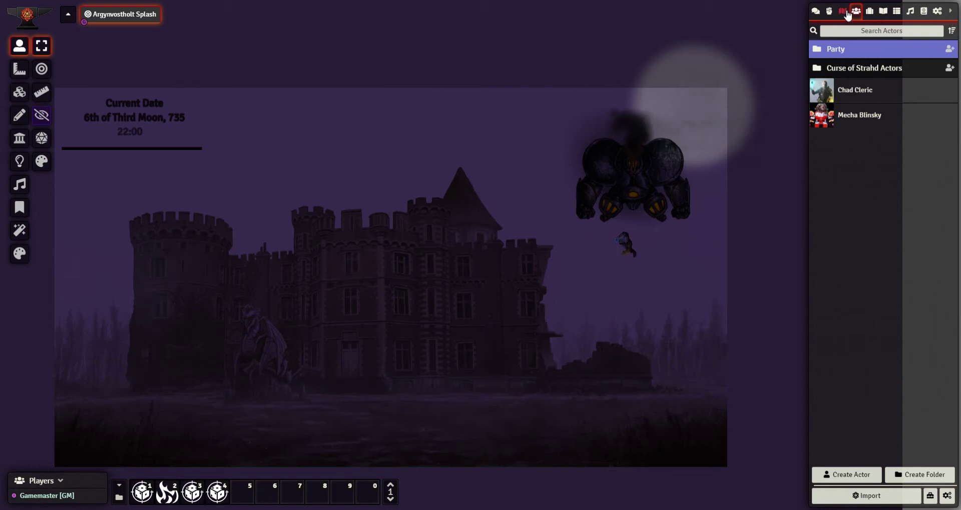
Step: Create a new scene and name it Lair of the Eye God
{"action": "left_click", "coordinate": [844, 12]}
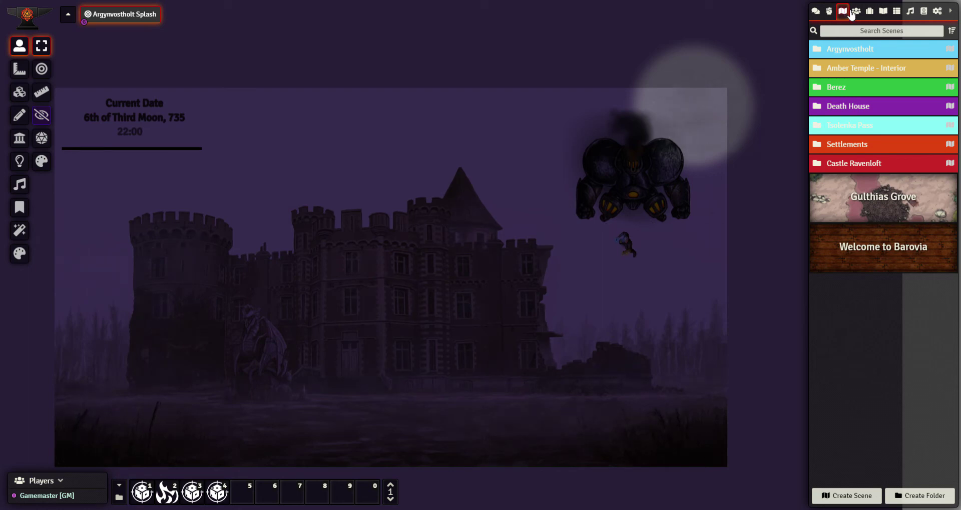
{"action": "left_click", "coordinate": [852, 496]}
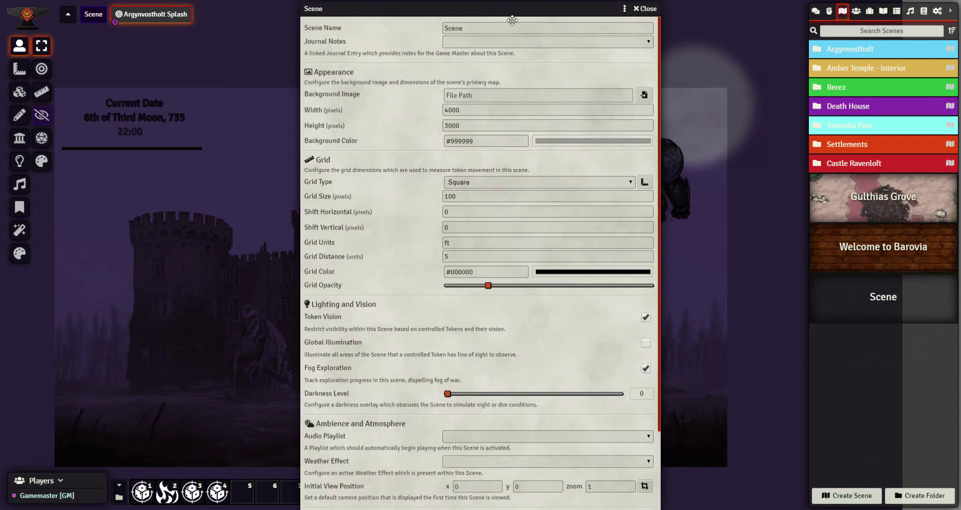
{"action": "left_click", "coordinate": [483, 243]}
{"action": "left_click", "coordinate": [483, 29]}
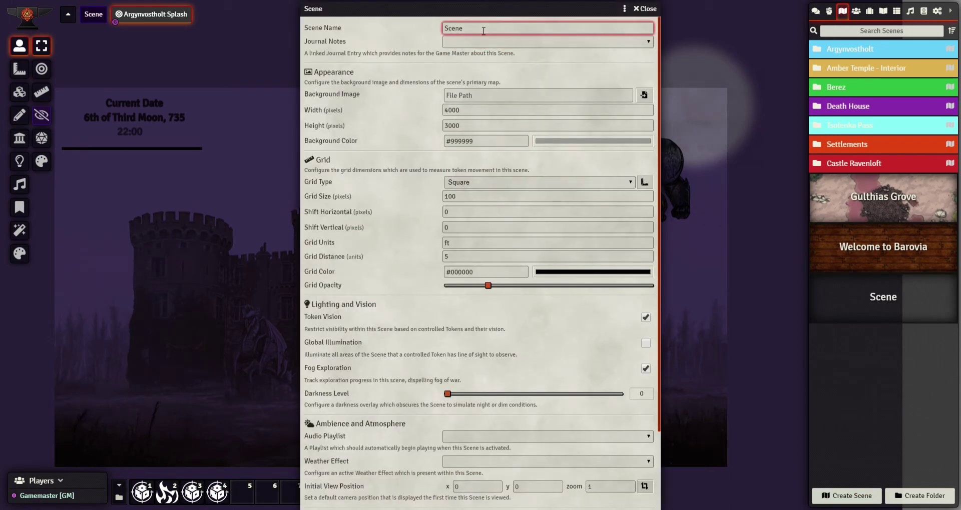
{"action": "double_click", "coordinate": [472, 31]}
{"action": "type", "text": "Lair of the Eye God"}
{"action": "key", "text": "Tab"}
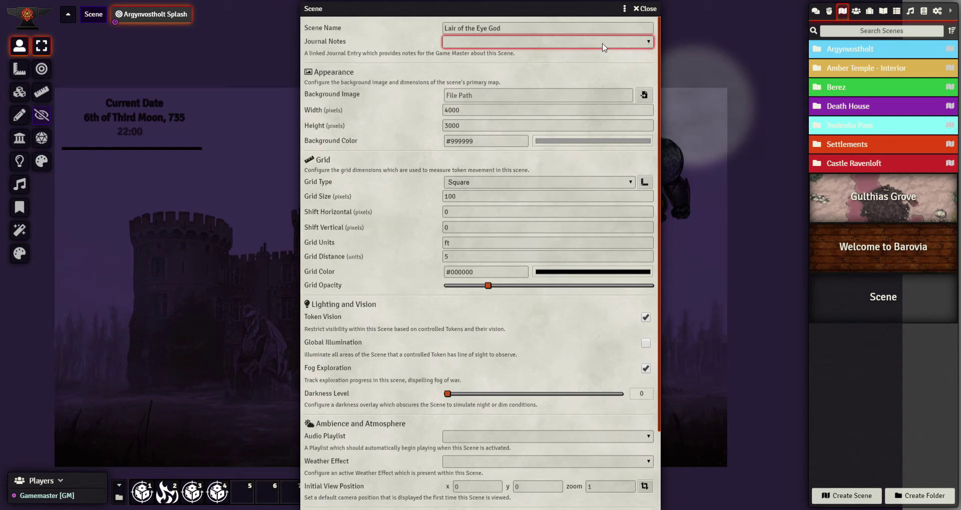
Step: Set the scene's background image to MAD-Excavation.jpg from the Images/Locations/Test folder
{"action": "key", "text": "Tab"}
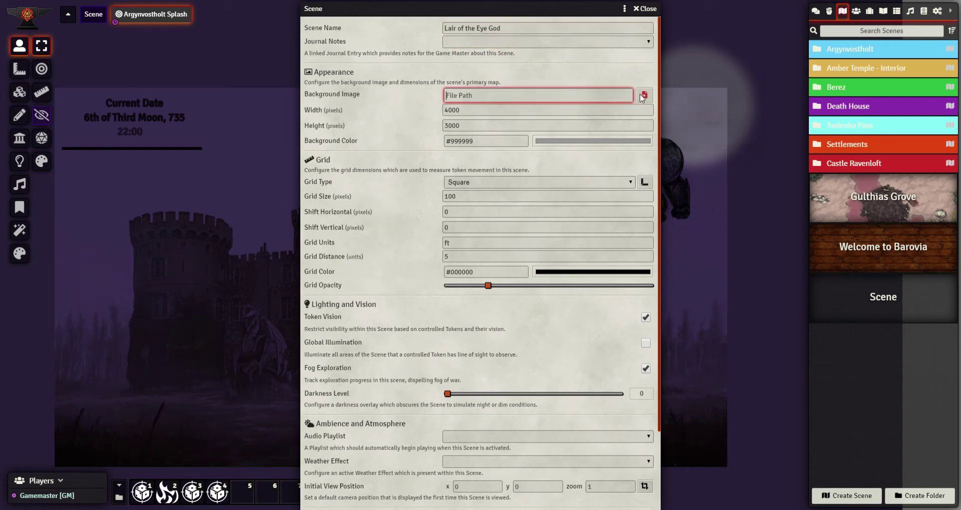
{"action": "left_click", "coordinate": [643, 96]}
{"action": "key", "text": "Tab"}
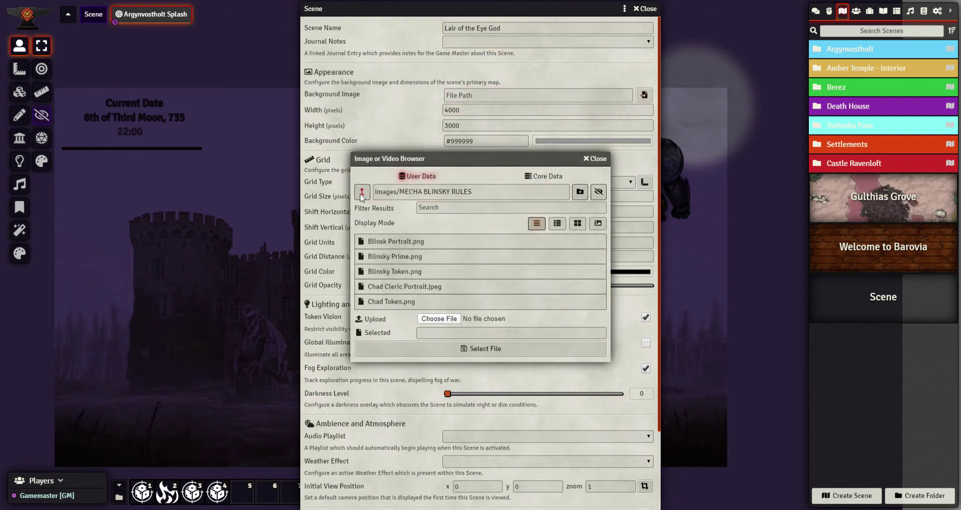
{"action": "left_click", "coordinate": [362, 192]}
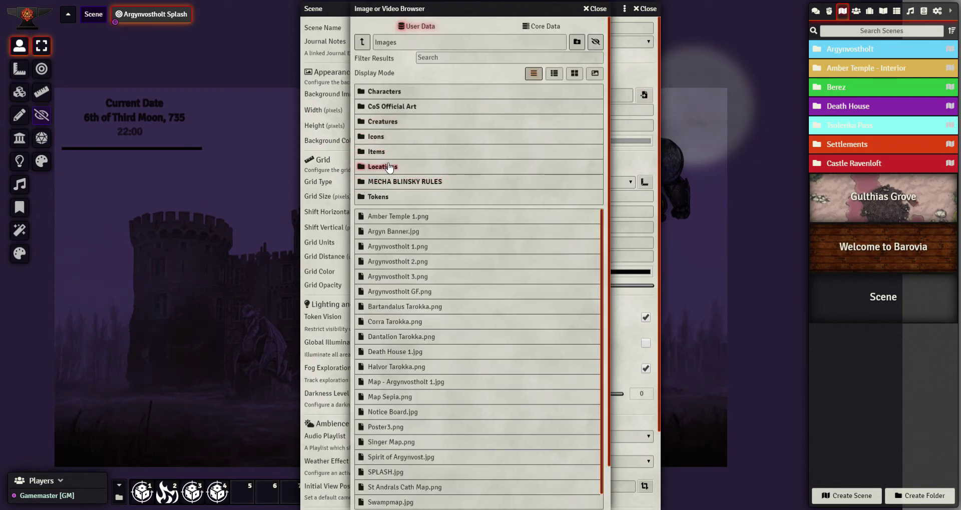
{"action": "left_click", "coordinate": [382, 166]}
{"action": "left_click", "coordinate": [379, 125]}
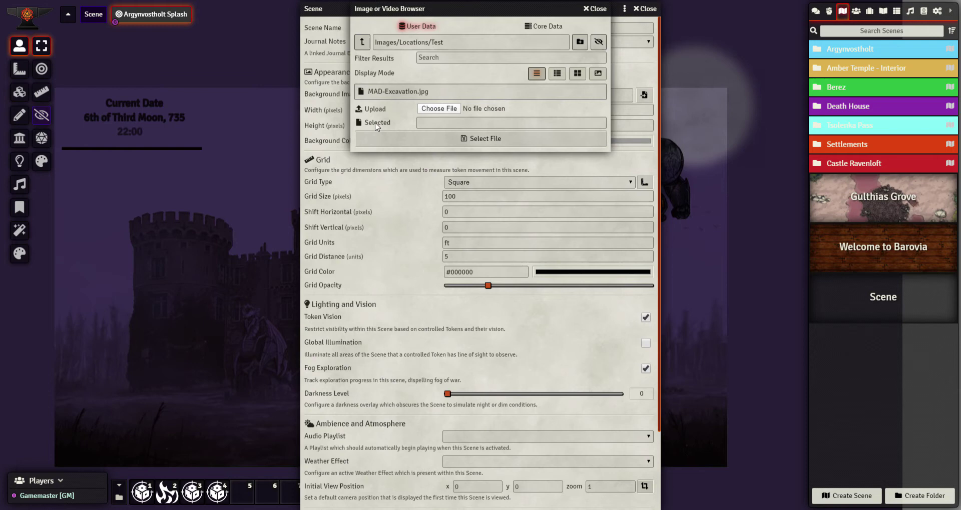
{"action": "left_click", "coordinate": [415, 96]}
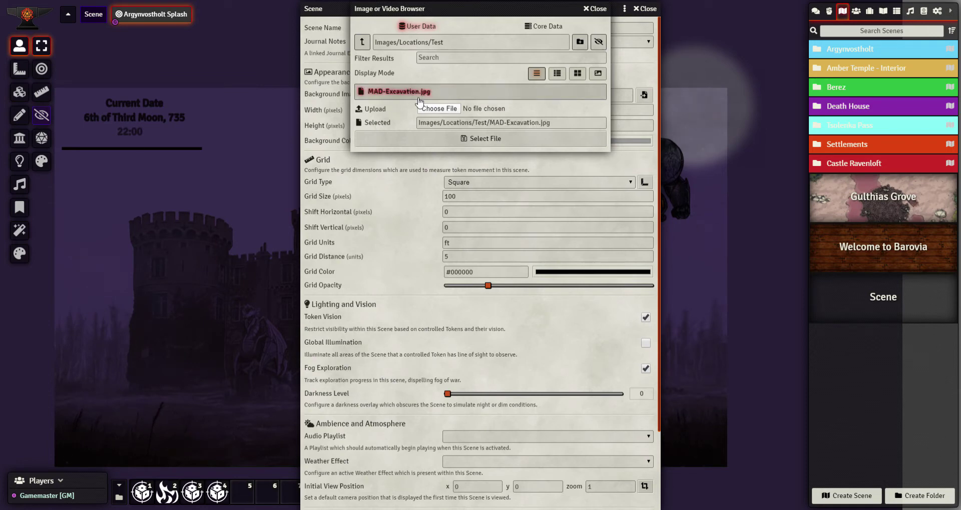
{"action": "left_click", "coordinate": [504, 140]}
{"action": "key", "text": "Tab"}
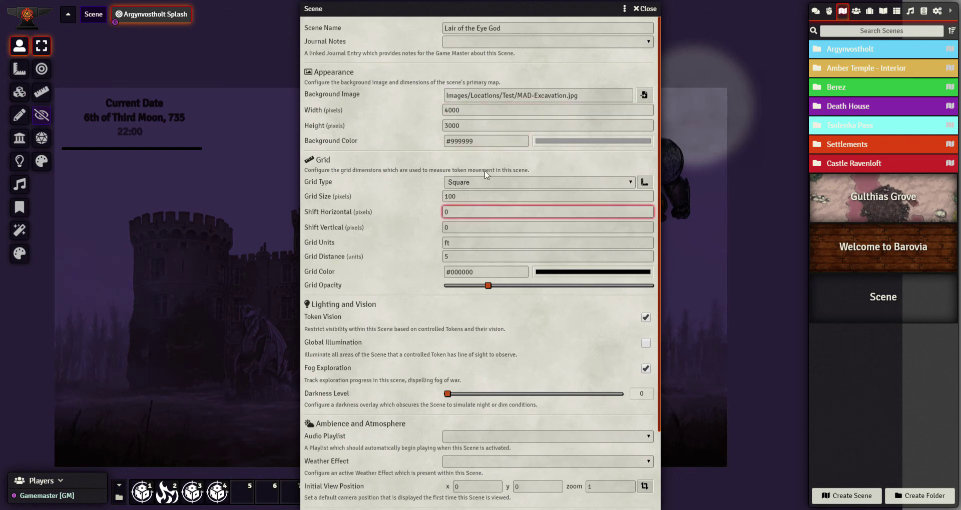
Step: Look over the remaining grid, lighting and access settings and save the new scene
{"action": "scroll", "coordinate": [491, 289], "scroll_direction": "down", "scroll_amount": 2}
{"action": "scroll", "coordinate": [494, 345], "scroll_direction": "up", "scroll_amount": 2}
{"action": "scroll", "coordinate": [494, 345], "scroll_direction": "up", "scroll_amount": 1}
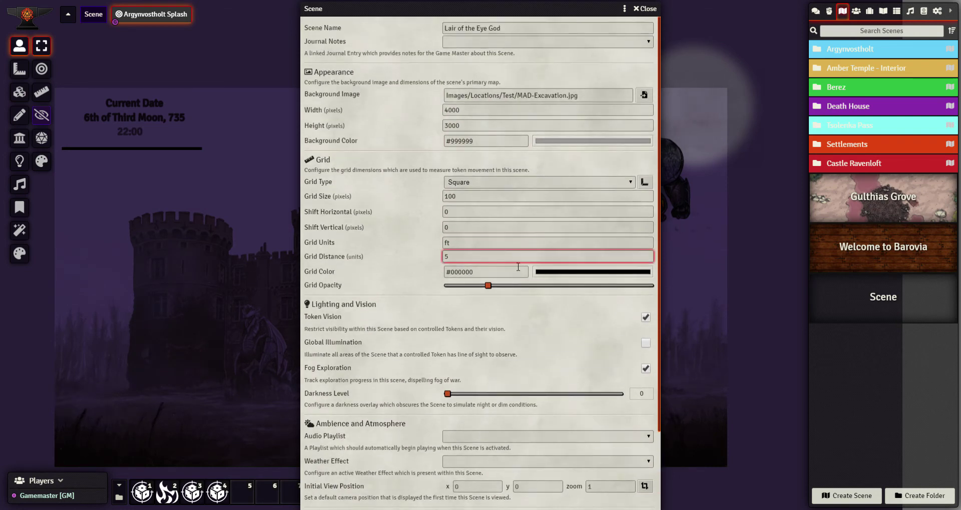
{"action": "scroll", "coordinate": [515, 280], "scroll_direction": "down", "scroll_amount": 2}
{"action": "scroll", "coordinate": [515, 280], "scroll_direction": "up", "scroll_amount": 2}
{"action": "scroll", "coordinate": [481, 482], "scroll_direction": "down", "scroll_amount": 2}
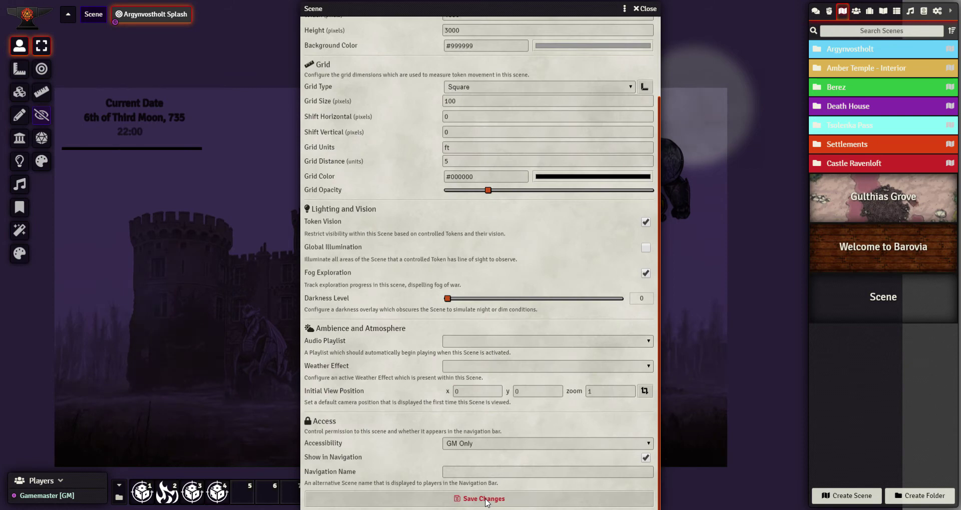
{"action": "left_click", "coordinate": [485, 499]}
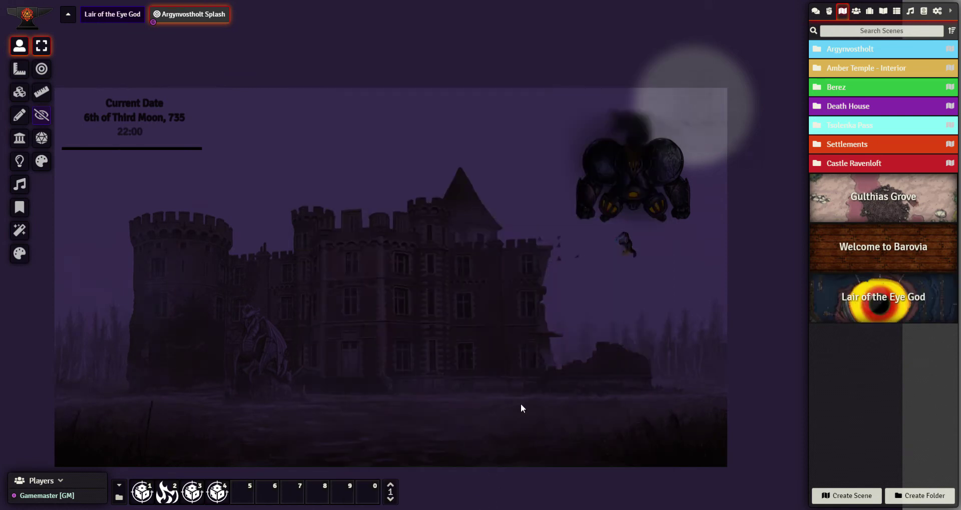
Step: Open the Lair of the Eye God scene and look over the whole map around the giant eye
{"action": "left_click", "coordinate": [112, 18]}
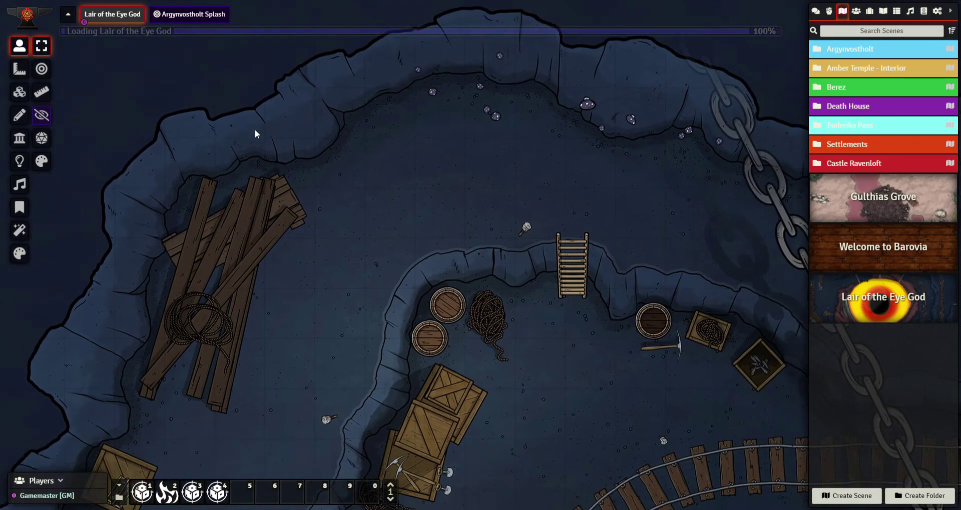
{"action": "scroll", "coordinate": [254, 129], "scroll_direction": "down", "scroll_amount": 3}
{"action": "scroll", "coordinate": [387, 230], "scroll_direction": "up", "scroll_amount": 3}
{"action": "scroll", "coordinate": [544, 345], "scroll_direction": "down", "scroll_amount": 2}
{"action": "scroll", "coordinate": [514, 293], "scroll_direction": "up", "scroll_amount": 2}
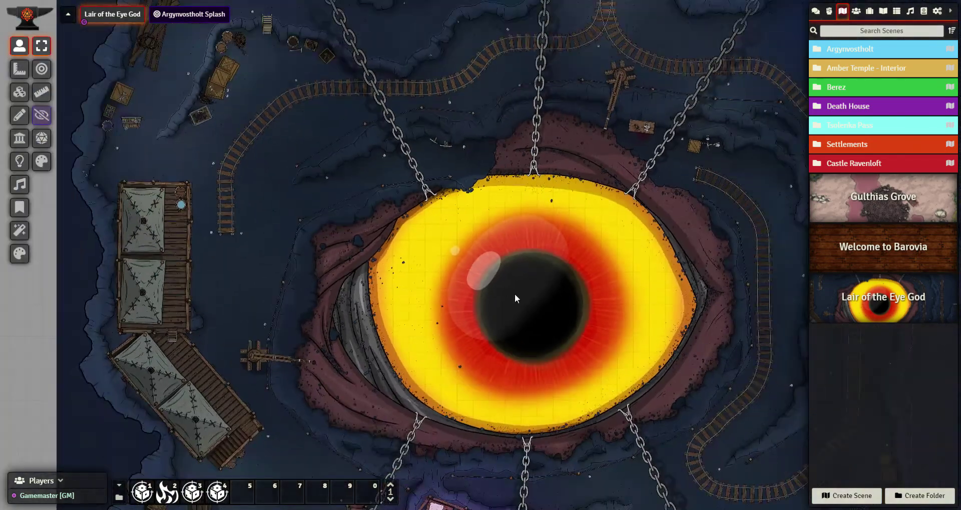
{"action": "scroll", "coordinate": [557, 318], "scroll_direction": "down", "scroll_amount": 3}
{"action": "left_click_drag", "start_coordinate": [540, 289], "coordinate": [483, 228]}
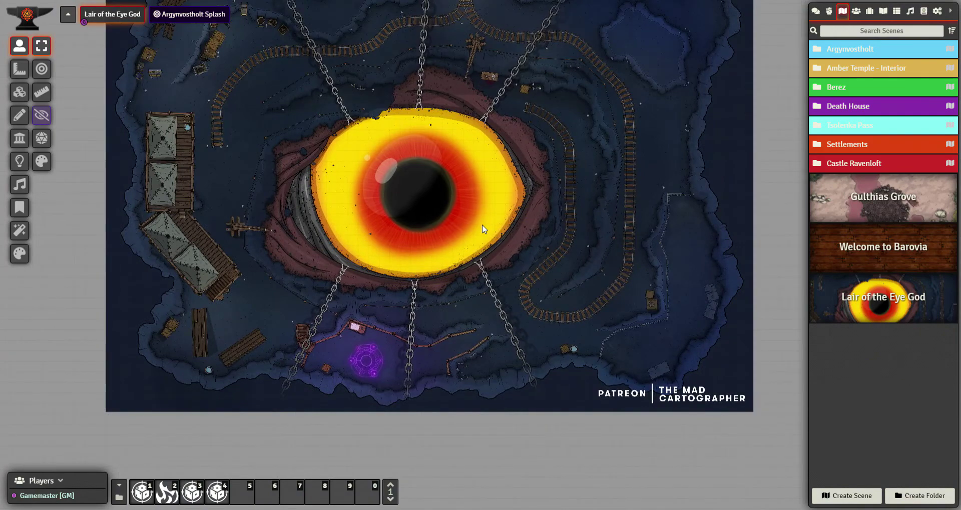
{"action": "scroll", "coordinate": [483, 229], "scroll_direction": "up", "scroll_amount": 5}
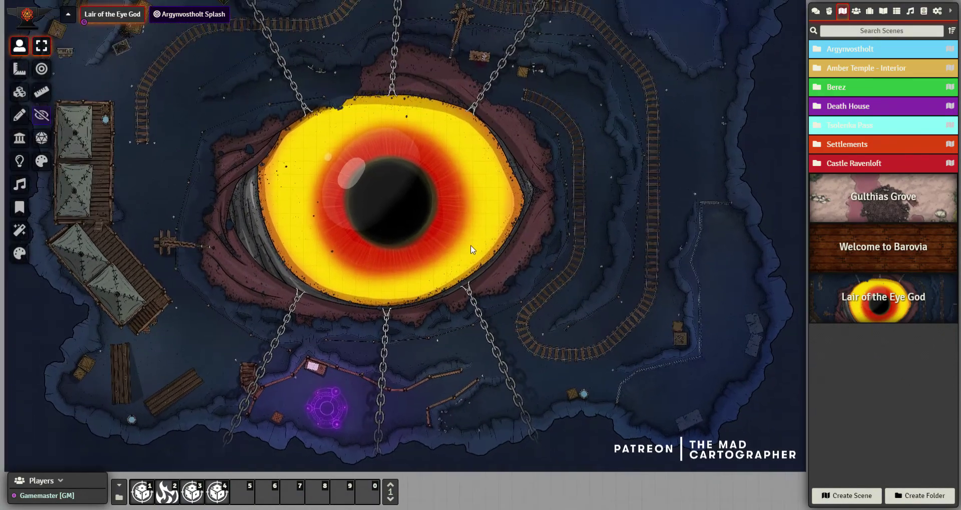
{"action": "scroll", "coordinate": [471, 249], "scroll_direction": "up", "scroll_amount": 1}
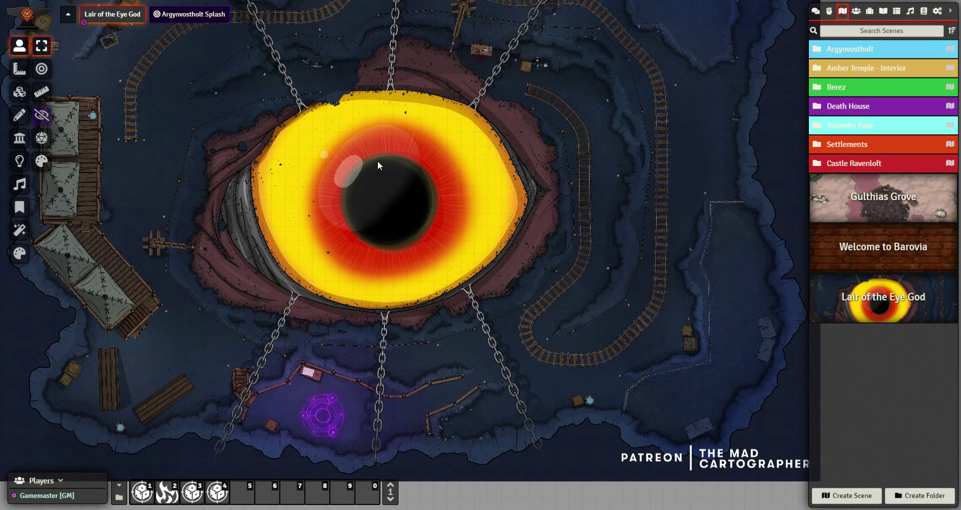
Step: Examine the map up close along the rail tracks, the chains and the upper edge of the eye
{"action": "left_click", "coordinate": [856, 11]}
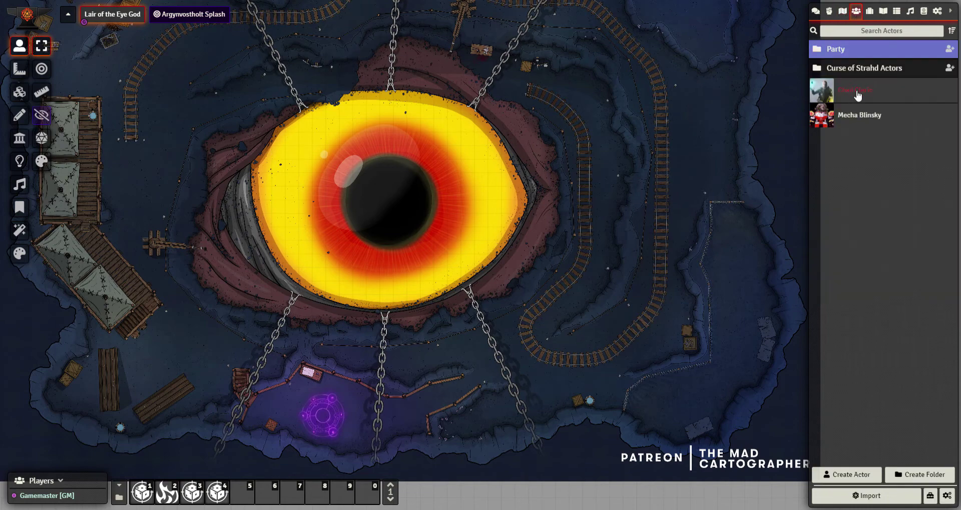
{"action": "left_click", "coordinate": [842, 11]}
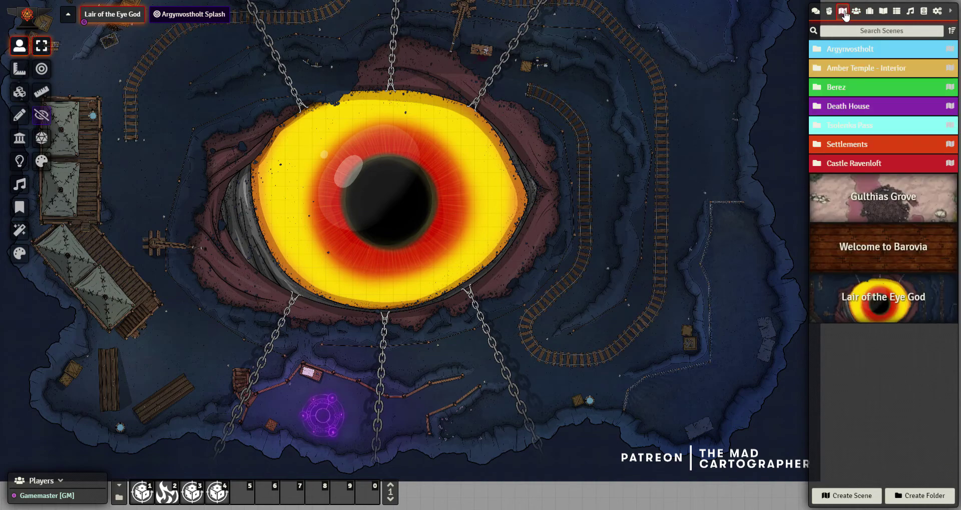
{"action": "left_click_drag", "start_coordinate": [329, 165], "coordinate": [424, 207]}
{"action": "scroll", "coordinate": [424, 207], "scroll_direction": "up", "scroll_amount": 5}
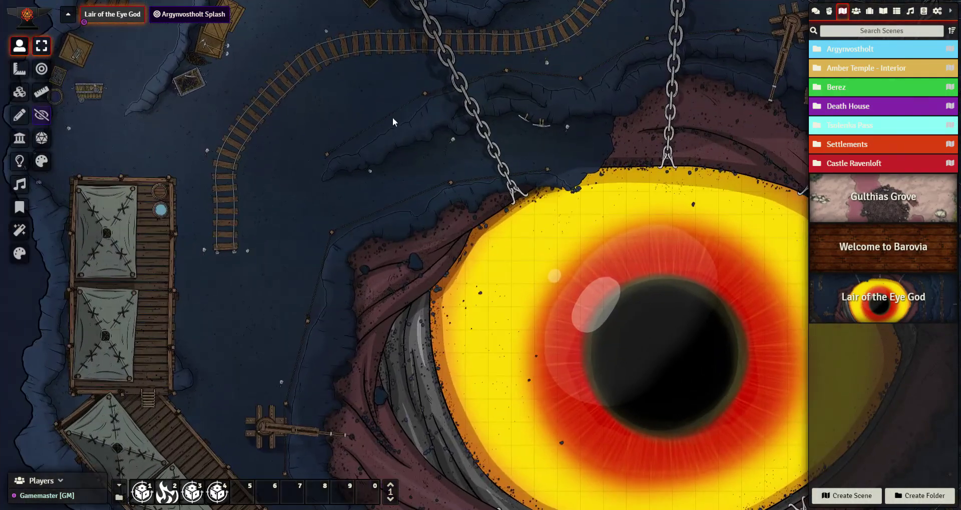
{"action": "left_click_drag", "start_coordinate": [392, 117], "coordinate": [328, 199]}
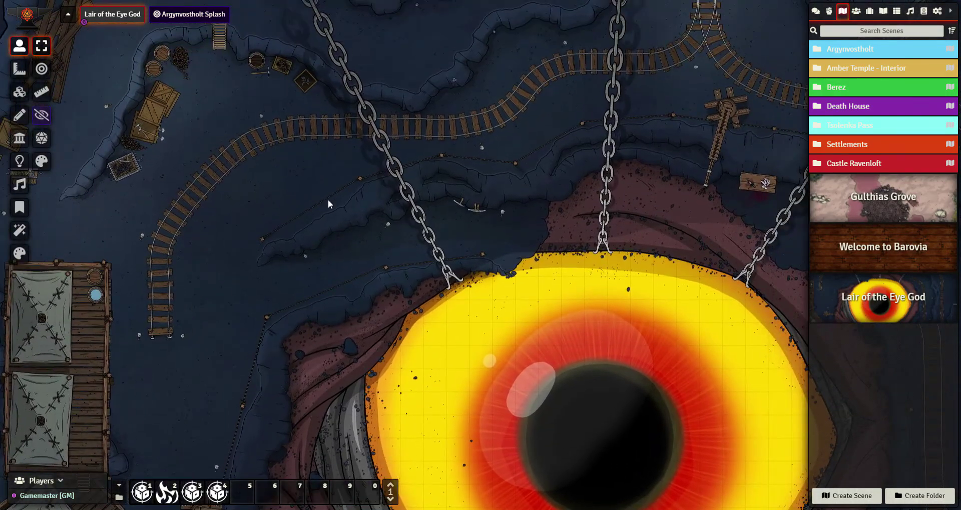
{"action": "left_click_drag", "start_coordinate": [512, 219], "coordinate": [410, 176]}
{"action": "scroll", "coordinate": [410, 176], "scroll_direction": "up", "scroll_amount": 4}
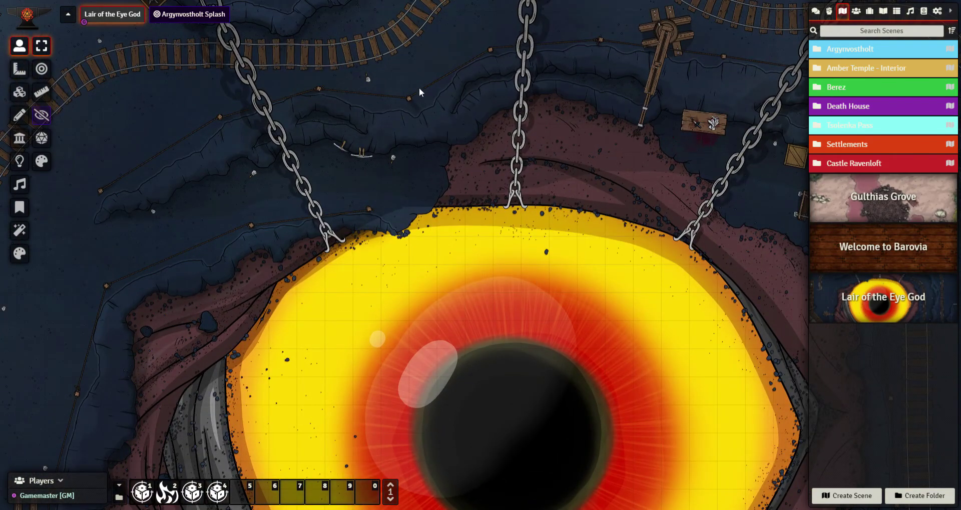
{"action": "left_click_drag", "start_coordinate": [419, 88], "coordinate": [485, 205]}
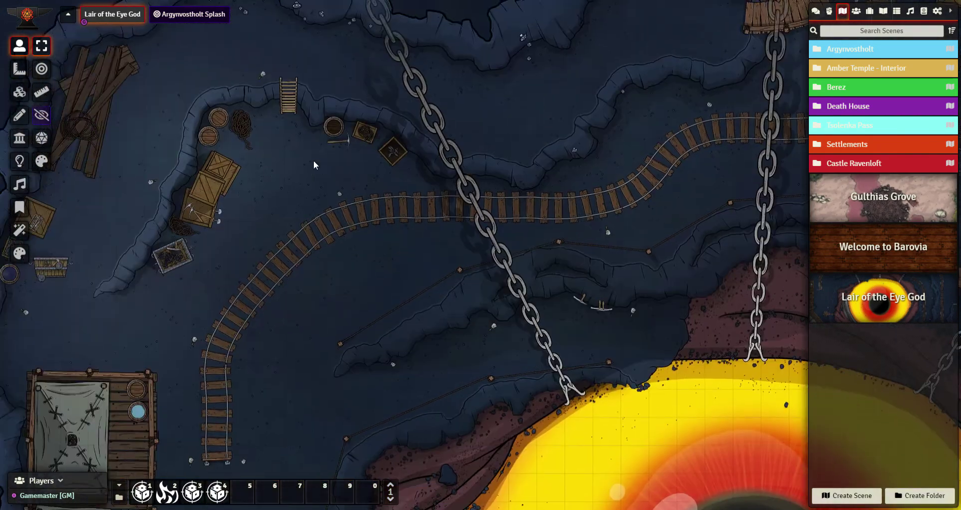
{"action": "left_click_drag", "start_coordinate": [315, 165], "coordinate": [340, 131]}
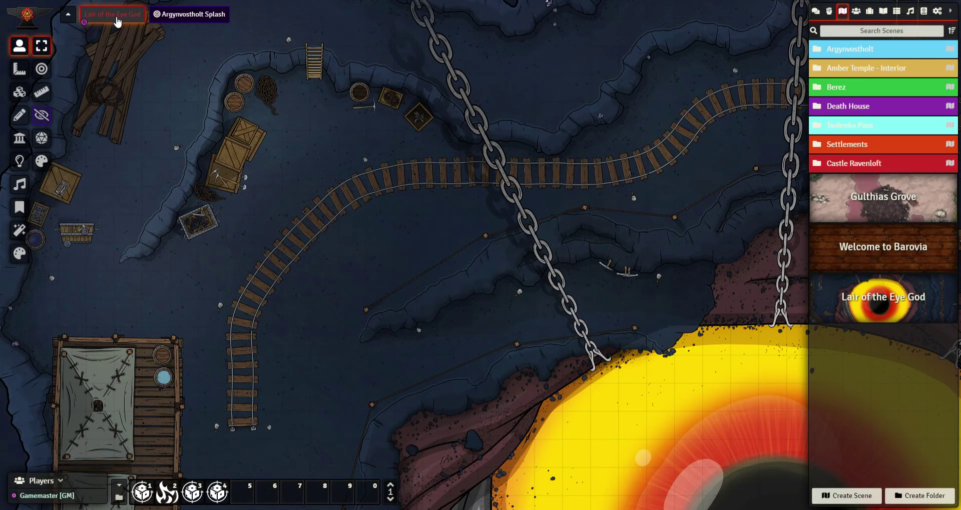
Step: Open the Lair of the Eye God scene's configuration, check its pixel dimensions against the map, and move the window aside to uncover the map
{"action": "right_click", "coordinate": [117, 20]}
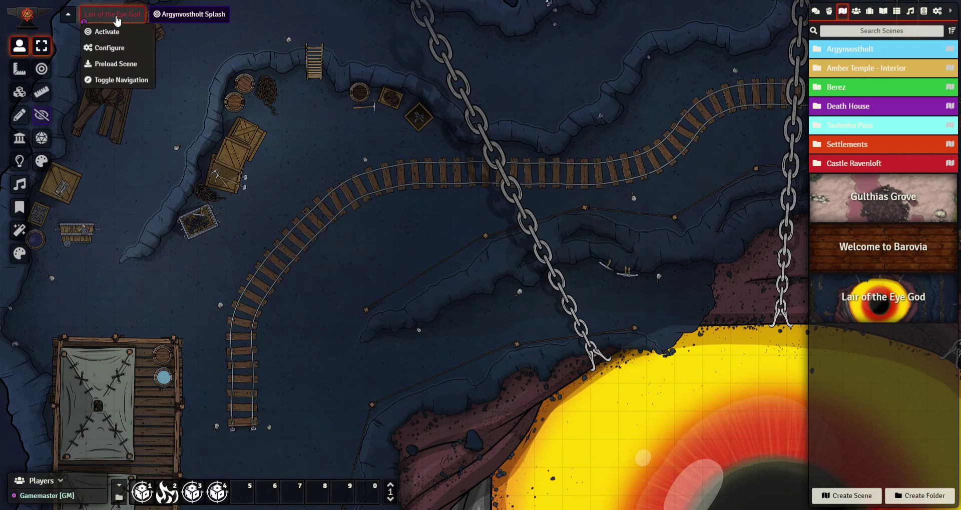
{"action": "left_click", "coordinate": [107, 48]}
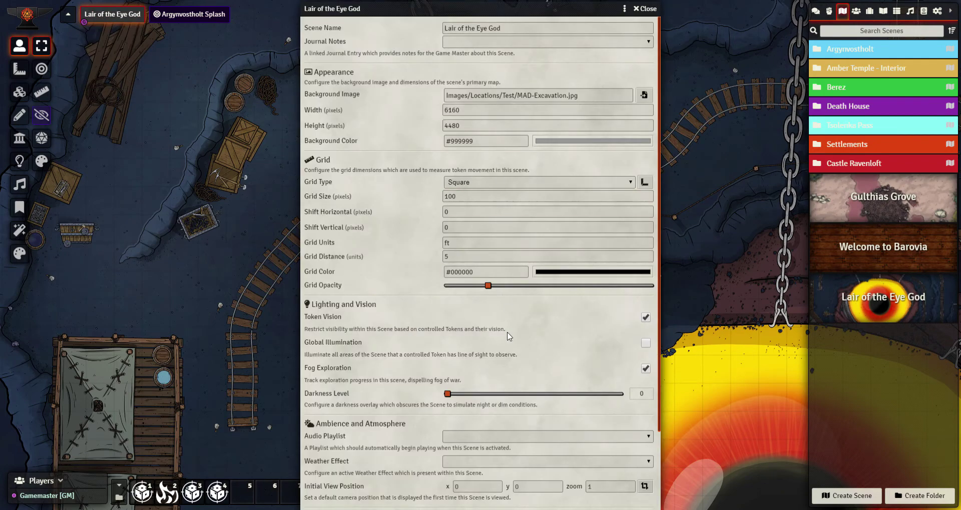
{"action": "left_click", "coordinate": [527, 115]}
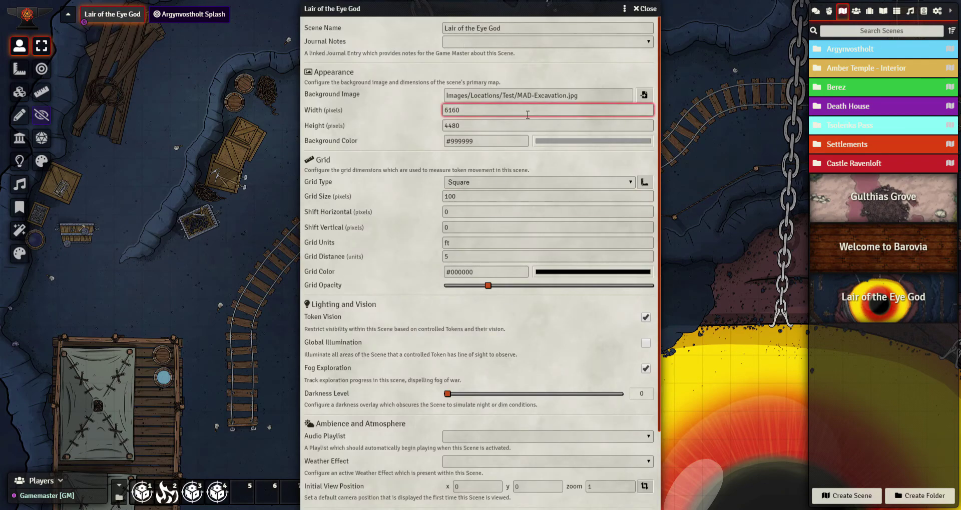
{"action": "left_click", "coordinate": [477, 118]}
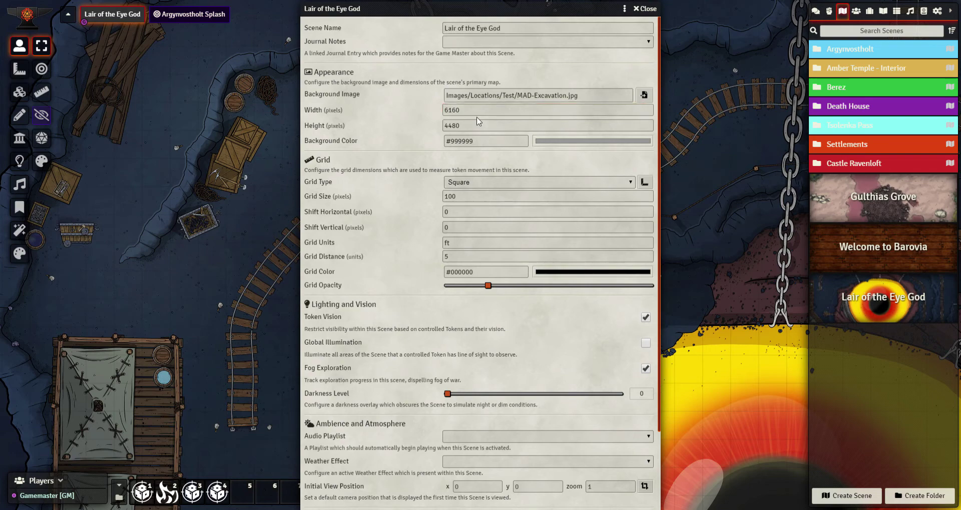
{"action": "scroll", "coordinate": [235, 140], "scroll_direction": "down", "scroll_amount": 3}
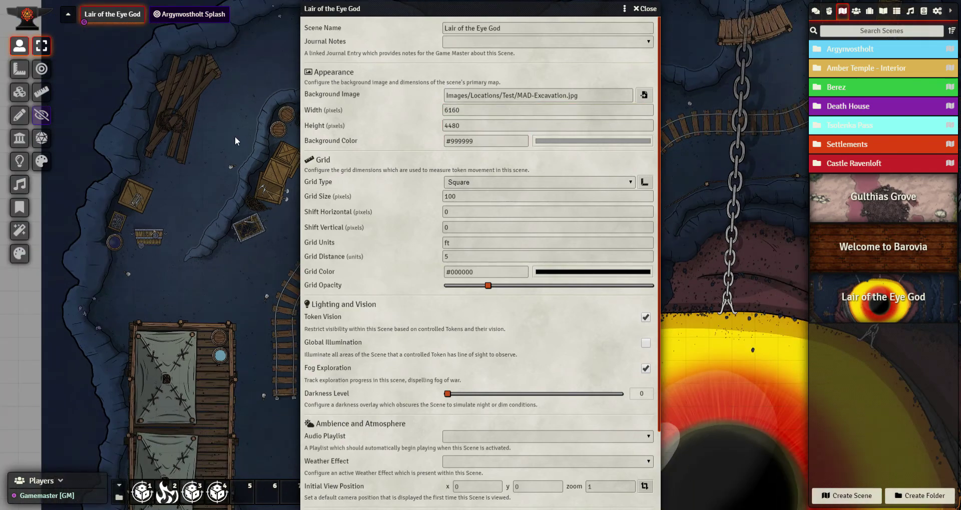
{"action": "scroll", "coordinate": [235, 136], "scroll_direction": "down", "scroll_amount": 3}
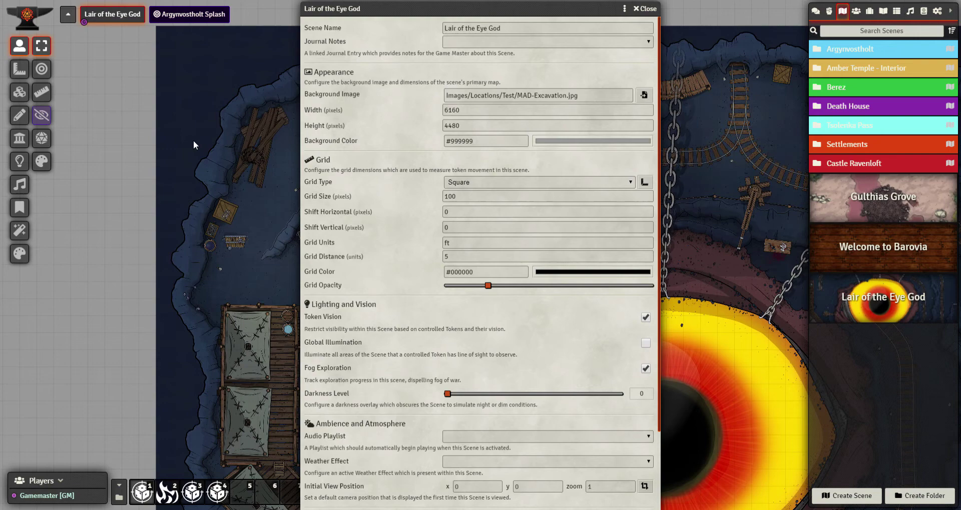
{"action": "scroll", "coordinate": [194, 140], "scroll_direction": "up", "scroll_amount": 3}
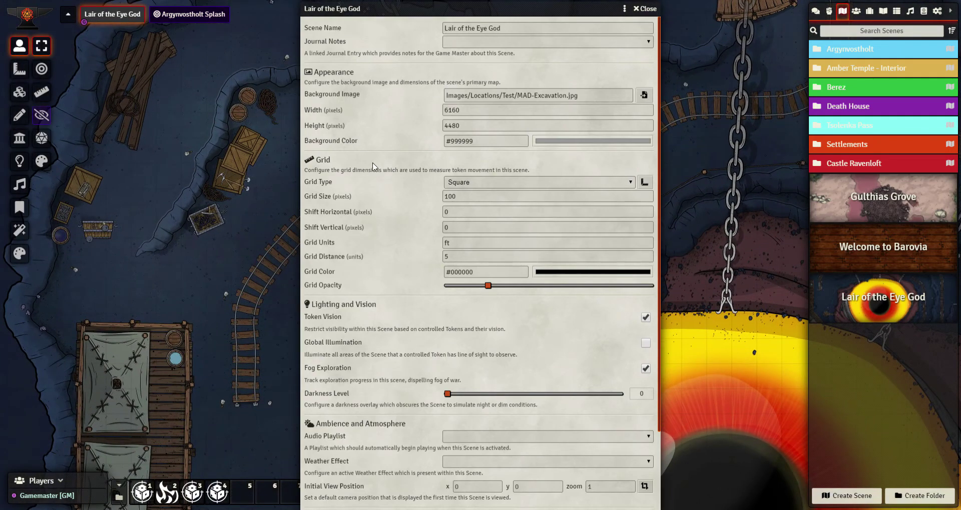
{"action": "left_click_drag", "start_coordinate": [428, 18], "coordinate": [595, 18]}
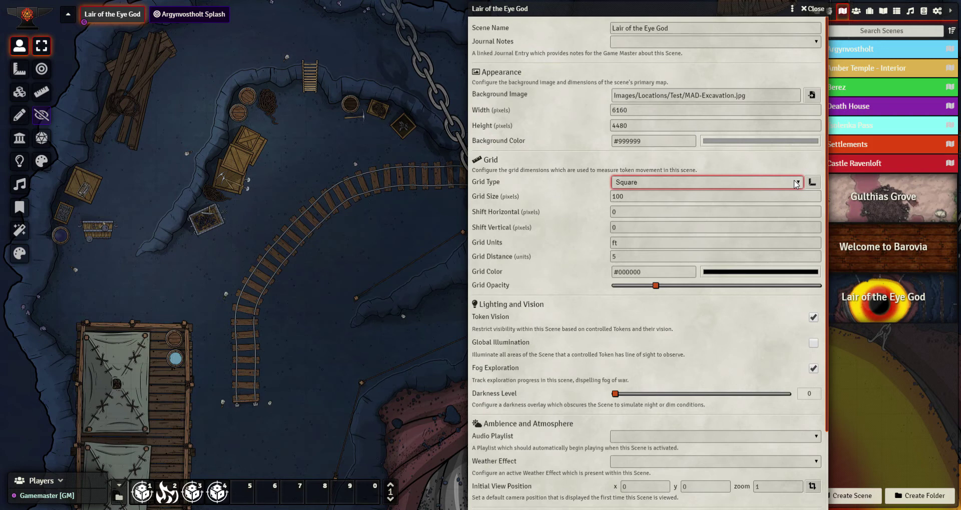
Step: View the Argynvostholt Splash scene for comparison and return to the Lair of the Eye God scene
{"action": "left_click", "coordinate": [188, 16]}
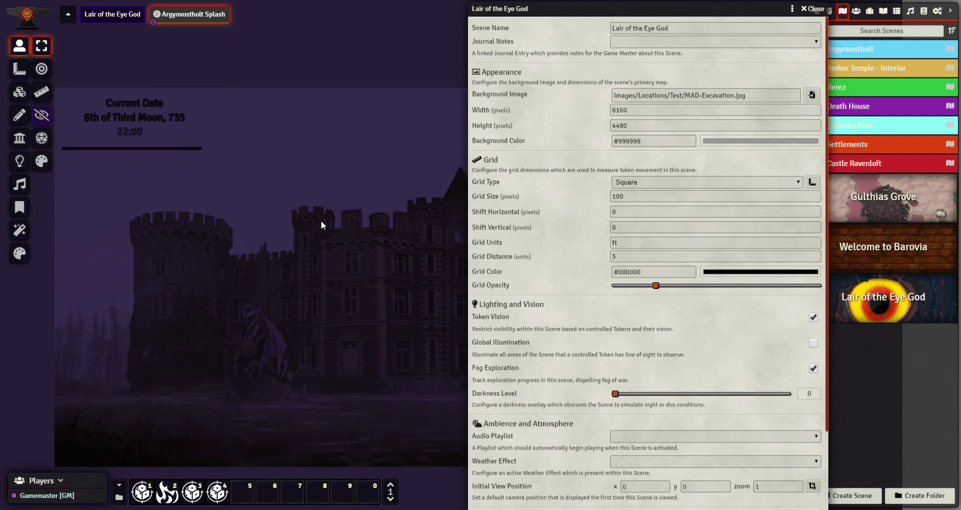
{"action": "left_click", "coordinate": [111, 14]}
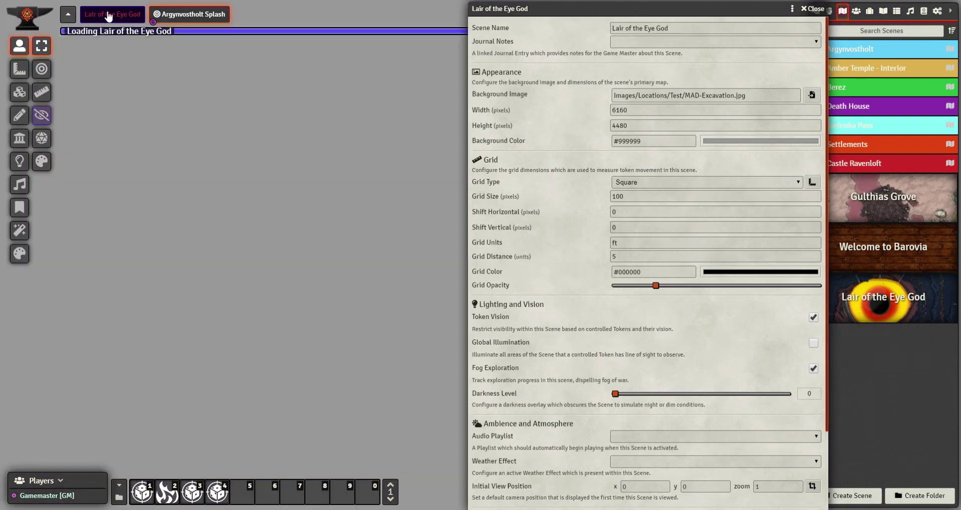
Step: Move the scene configuration window aside and open the Grid Configuration Tool, positioning it clear of the map's western part
{"action": "left_click_drag", "start_coordinate": [545, 13], "coordinate": [584, 10]}
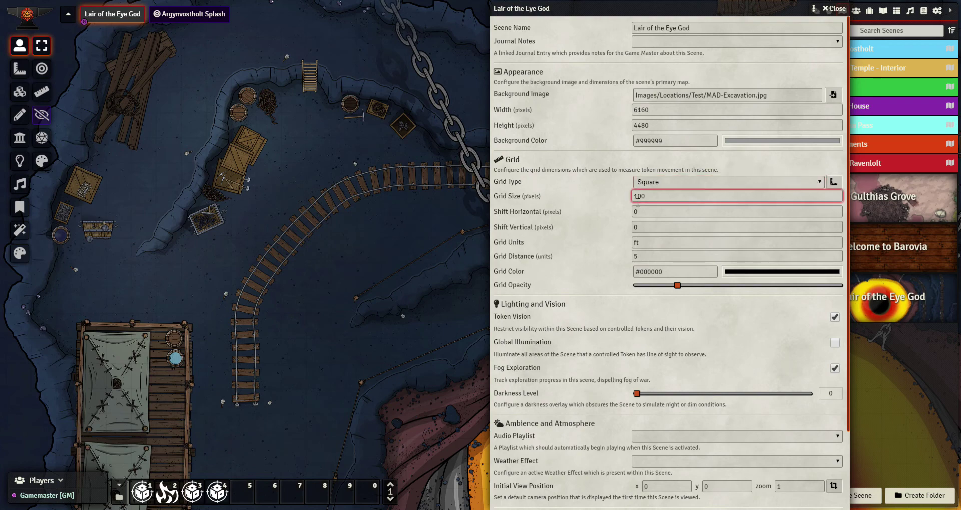
{"action": "mouse_move", "coordinate": [583, 21]}
{"action": "left_mouse_down"}
{"action": "mouse_move", "coordinate": [534, 21]}
{"action": "mouse_move", "coordinate": [588, 20]}
{"action": "left_mouse_up"}
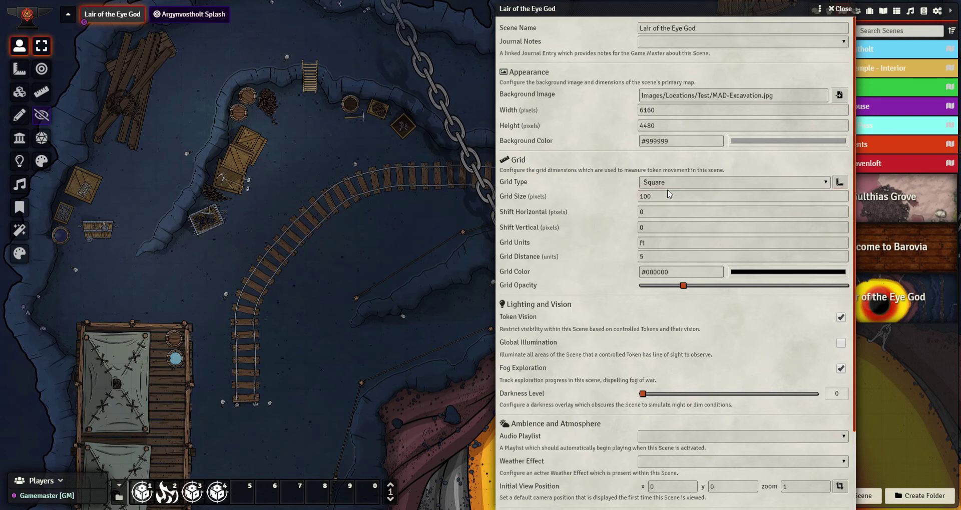
{"action": "left_click_drag", "start_coordinate": [390, 206], "coordinate": [340, 173]}
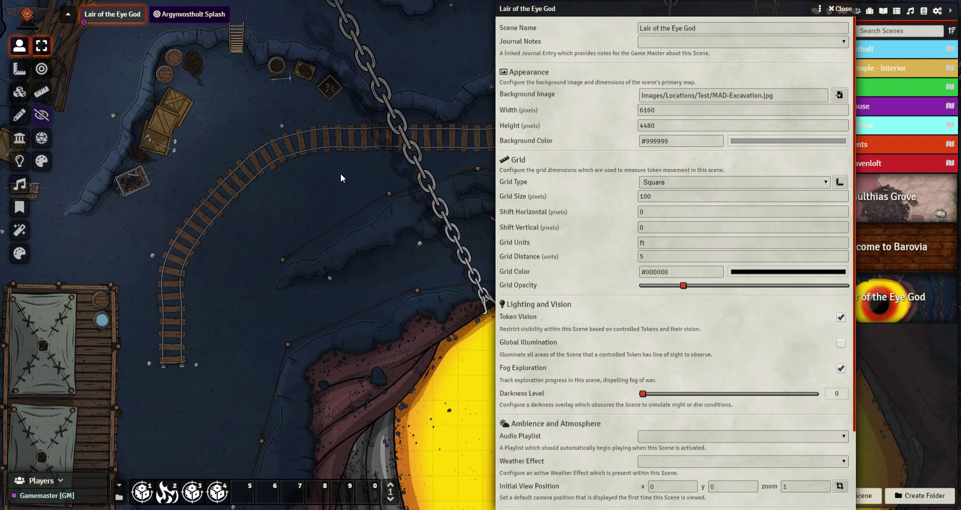
{"action": "left_click_drag", "start_coordinate": [574, 18], "coordinate": [604, 19]}
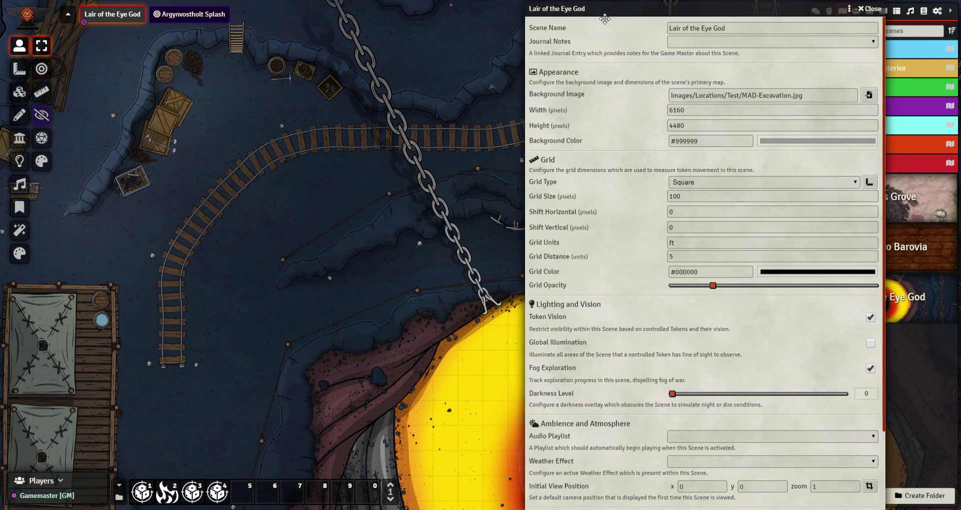
{"action": "left_click", "coordinate": [869, 182]}
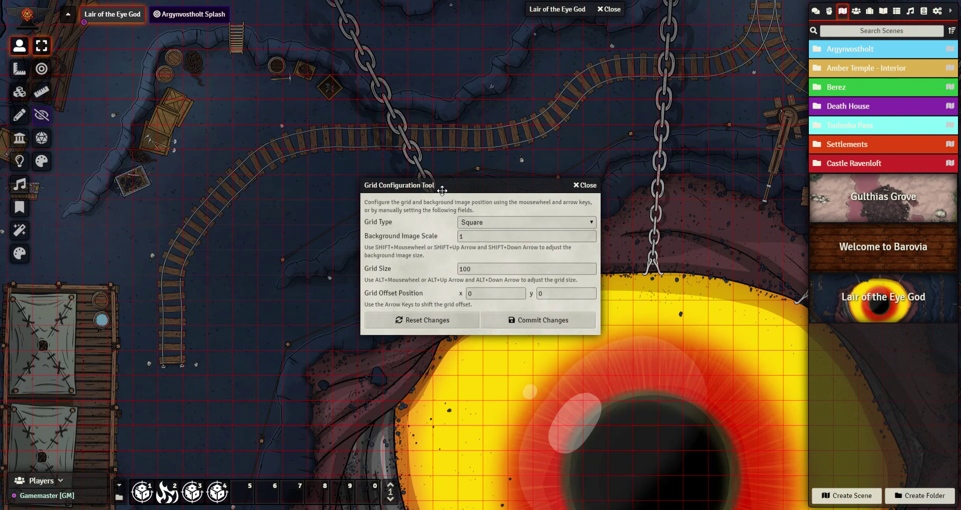
{"action": "left_click_drag", "start_coordinate": [442, 190], "coordinate": [600, 180]}
Step: Try adjusting the grid size against the map's squares, raising it to 112 and lowering it to 105
{"action": "left_click", "coordinate": [653, 261]}
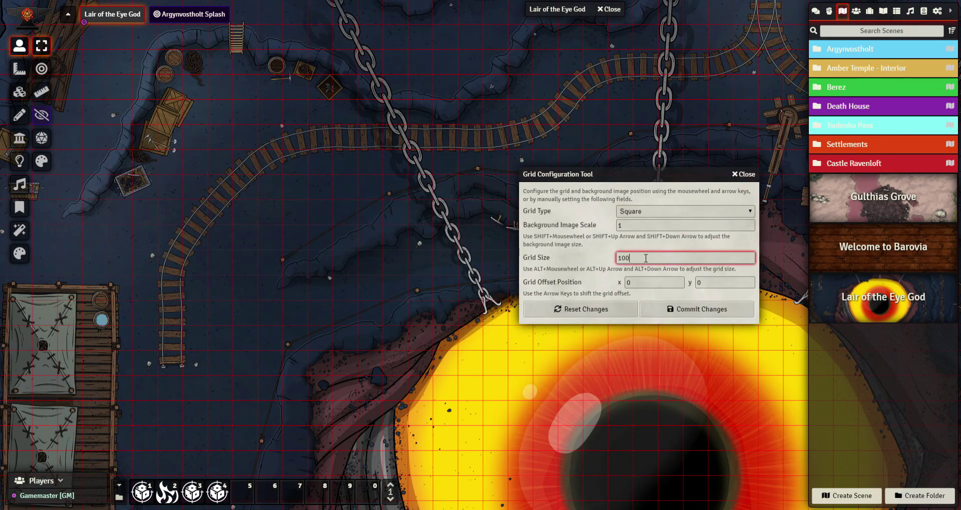
{"action": "scroll", "coordinate": [501, 272], "scroll_direction": "up", "scroll_amount": 4}
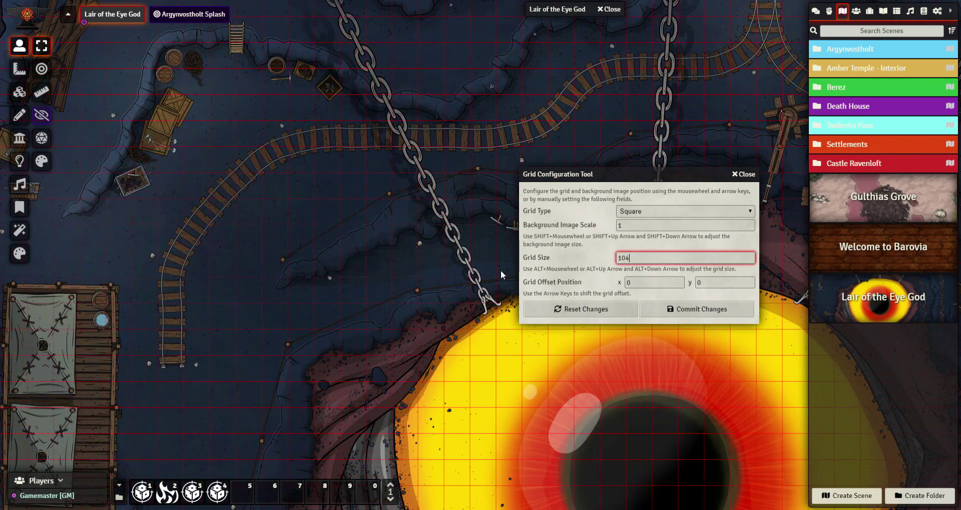
{"action": "scroll", "coordinate": [500, 270], "scroll_direction": "up", "scroll_amount": 8}
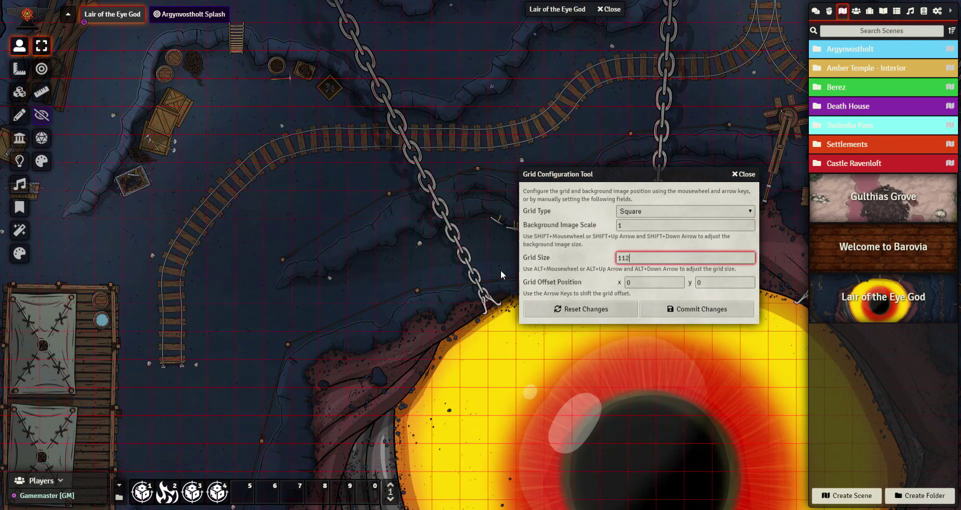
{"action": "scroll", "coordinate": [501, 270], "scroll_direction": "down", "scroll_amount": 7}
Step: Try aligning the grid with the map by shifting its offset to x -41 and y -29
{"action": "left_click", "coordinate": [670, 283]}
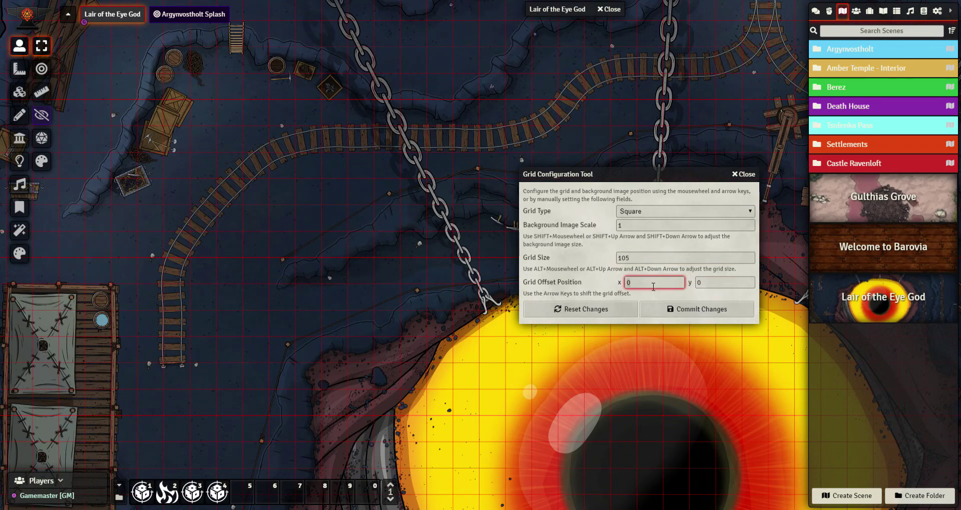
{"action": "left_click", "coordinate": [407, 248]}
{"action": "key", "text": "Left"}
{"action": "key", "text": "Left"}
{"action": "key", "text": "Left"}
{"action": "key", "text": "Left"}
{"action": "key", "text": "Down"}
{"action": "key", "text": "Down"}
{"action": "key", "text": "Down"}
{"action": "key", "text": "Down"}
{"action": "key", "text": "Down"}
{"action": "key", "text": "Down"}
{"action": "key", "text": "Down"}
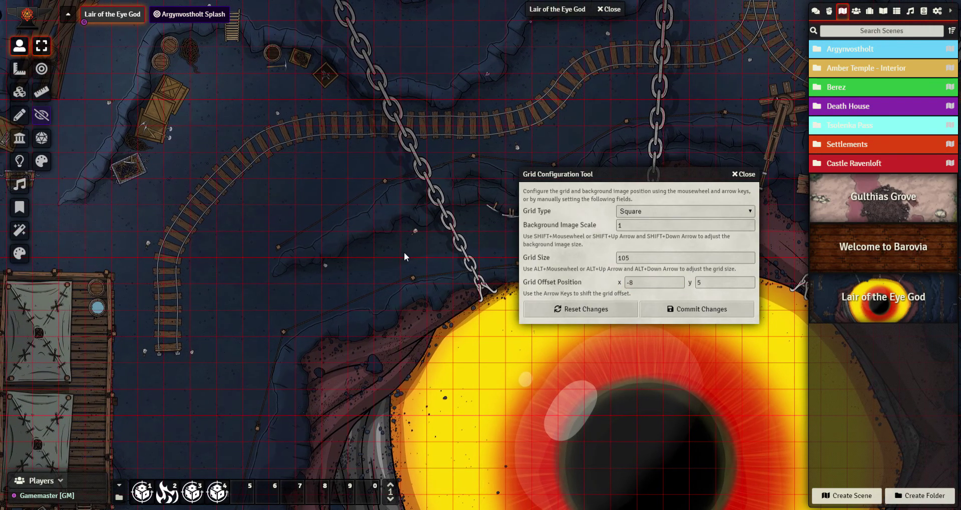
{"action": "key", "text": "Left"}
{"action": "key", "text": "Left"}
{"action": "key", "text": "Left"}
{"action": "key", "text": "Left"}
{"action": "key", "text": "Left"}
{"action": "key", "text": "Left"}
{"action": "key", "text": "Left"}
{"action": "key", "text": "Left"}
{"action": "key", "text": "Left"}
{"action": "key", "text": "Left"}
{"action": "key", "text": "Left"}
{"action": "key", "text": "Left"}
{"action": "key", "text": "Left"}
{"action": "key", "text": "Left"}
{"action": "key", "text": "Left"}
{"action": "key", "text": "Left"}
{"action": "key", "text": "Left"}
{"action": "key", "text": "Left"}
{"action": "key", "text": "Left"}
{"action": "key", "text": "Left"}
{"action": "key", "text": "Up"}
{"action": "key", "text": "Up"}
{"action": "key", "text": "Left"}
{"action": "key", "text": "Left"}
{"action": "key", "text": "Left"}
{"action": "key", "text": "Left"}
{"action": "key", "text": "Left"}
{"action": "key", "text": "Left"}
{"action": "key", "text": "Left"}
{"action": "key", "text": "Left"}
{"action": "key", "text": "Left"}
{"action": "key", "text": "Left"}
{"action": "key", "text": "Left"}
{"action": "key", "text": "Left"}
{"action": "key", "text": "Left"}
{"action": "key", "text": "Left"}
{"action": "key", "text": "Left"}
{"action": "key", "text": "Left"}
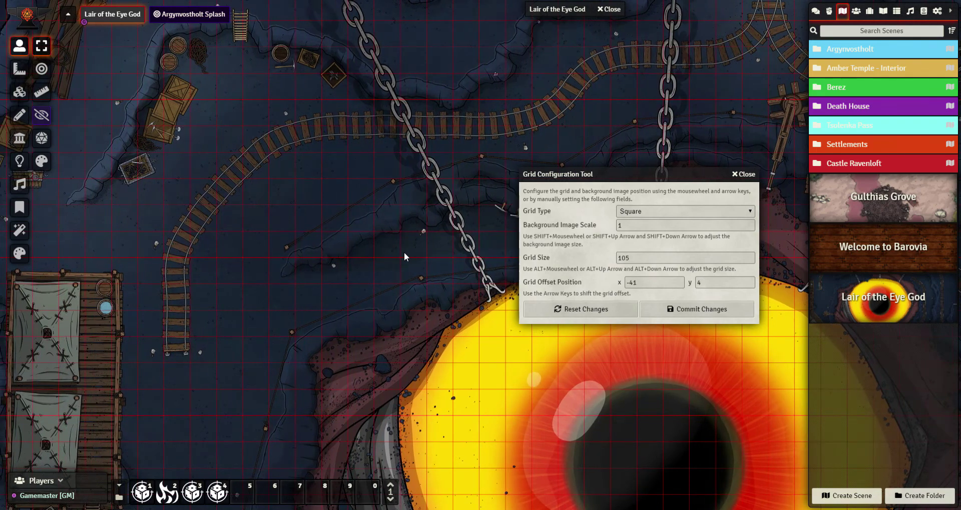
{"action": "key", "text": "Up"}
{"action": "key", "text": "Up"}
{"action": "key", "text": "Up"}
{"action": "key", "text": "Up"}
{"action": "key", "text": "Up"}
{"action": "key", "text": "Up"}
{"action": "key", "text": "Up"}
{"action": "key", "text": "Up"}
{"action": "key", "text": "Up"}
{"action": "key", "text": "Up"}
{"action": "key", "text": "Up"}
{"action": "key", "text": "Up"}
{"action": "key", "text": "Up"}
{"action": "key", "text": "Up"}
{"action": "key", "text": "Up"}
{"action": "key", "text": "Up"}
{"action": "key", "text": "Up"}
{"action": "key", "text": "Up"}
{"action": "key", "text": "Up"}
{"action": "key", "text": "Up"}
{"action": "key", "text": "Up"}
{"action": "key", "text": "Up"}
{"action": "key", "text": "Up"}
{"action": "key", "text": "Up"}
{"action": "key", "text": "Up"}
{"action": "key", "text": "Up"}
{"action": "key", "text": "Up"}
{"action": "key", "text": "Up"}
{"action": "key", "text": "Up"}
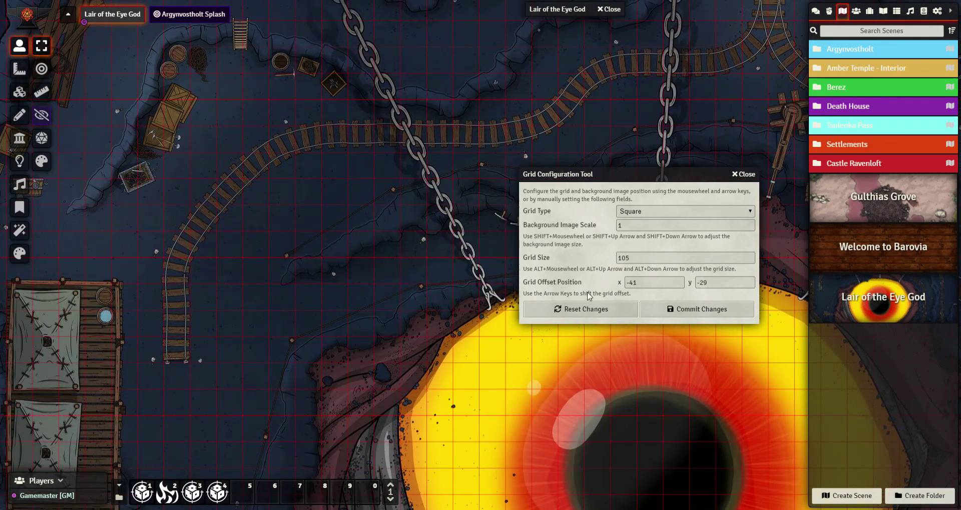
Step: Reset the grid offset position to x 0 and y 0
{"action": "left_click", "coordinate": [642, 285]}
{"action": "key", "text": "ctrl+a"}
{"action": "type", "text": "0"}
{"action": "key", "text": "Tab"}
{"action": "key", "text": "ctrl+a"}
{"action": "type", "text": "0"}
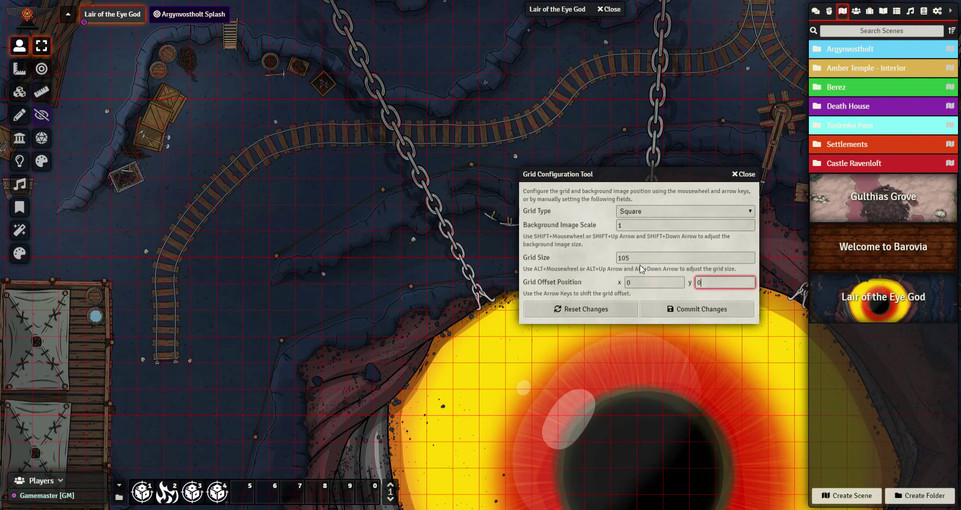
Step: Set the grid size to 140 and commit the grid changes to the scene configuration
{"action": "left_click", "coordinate": [631, 258]}
{"action": "key", "text": "ctrl+a"}
{"action": "key", "text": "BackSpace"}
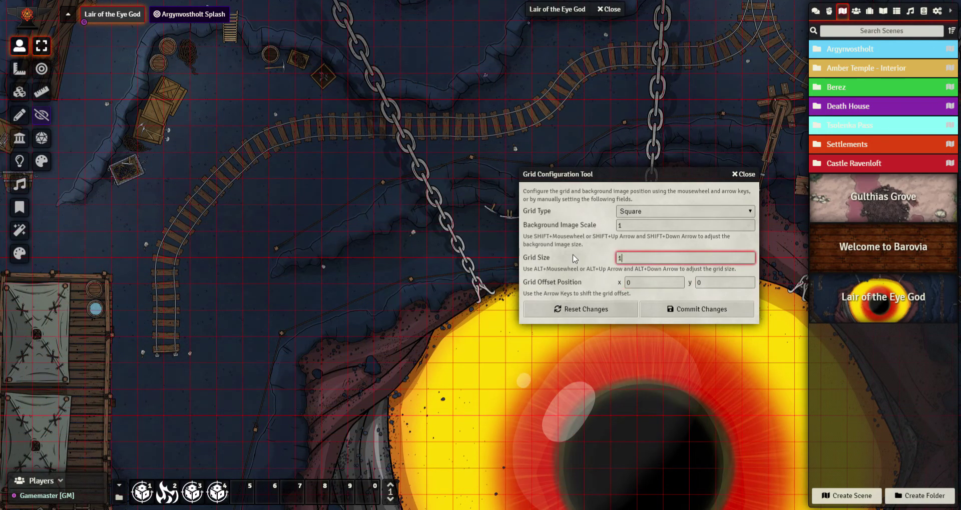
{"action": "type", "text": "140"}
{"action": "left_click", "coordinate": [691, 311]}
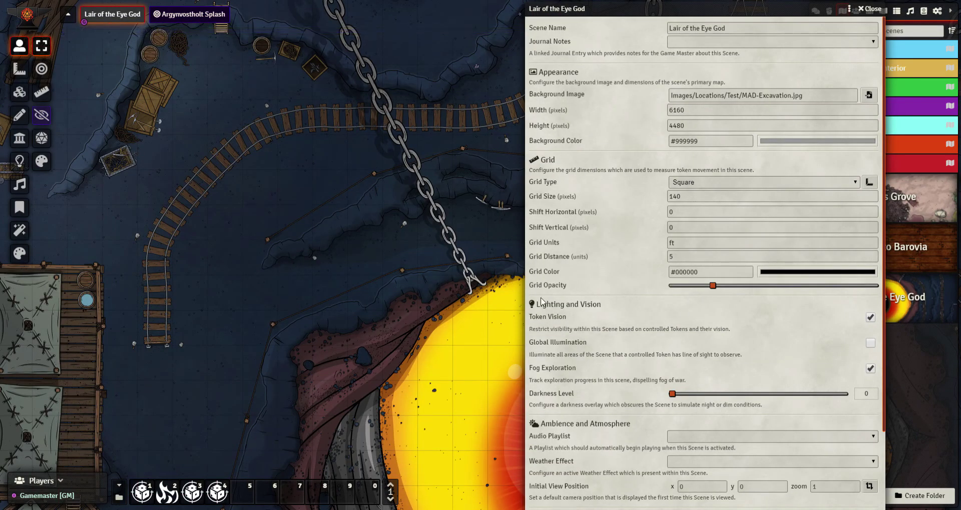
Step: Review the scene's grid and vision settings, then compare with the Argynvostholt Splash scene and return to Lair of the Eye God
{"action": "scroll", "coordinate": [603, 178], "scroll_direction": "down", "scroll_amount": 2}
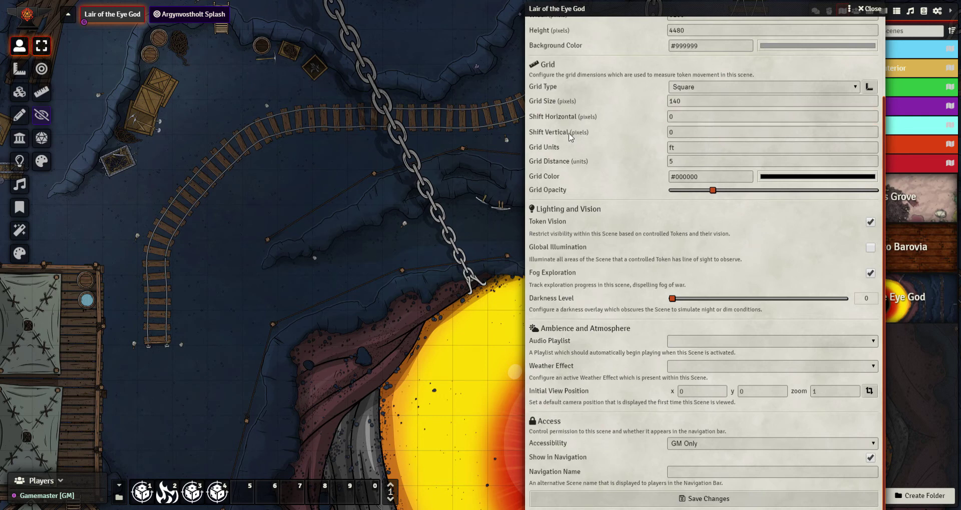
{"action": "left_click", "coordinate": [687, 152]}
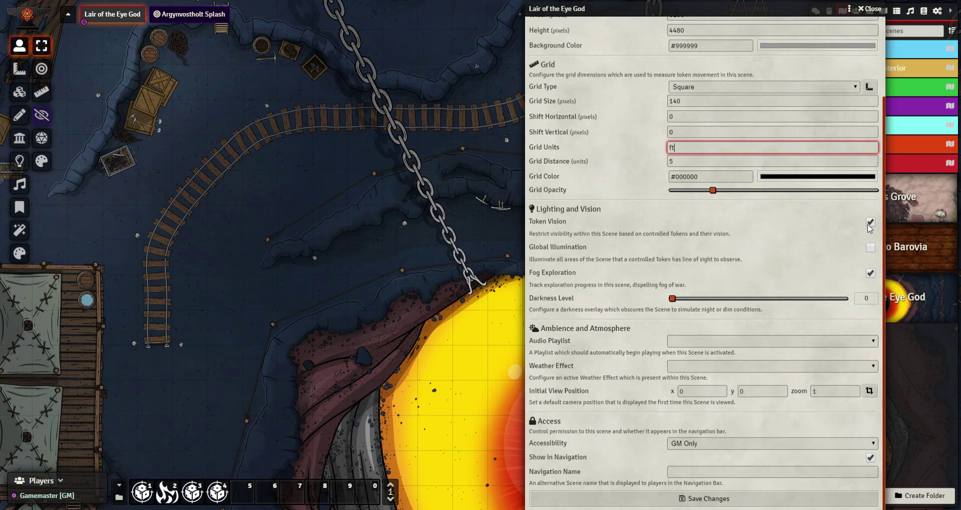
{"action": "left_click", "coordinate": [944, 461]}
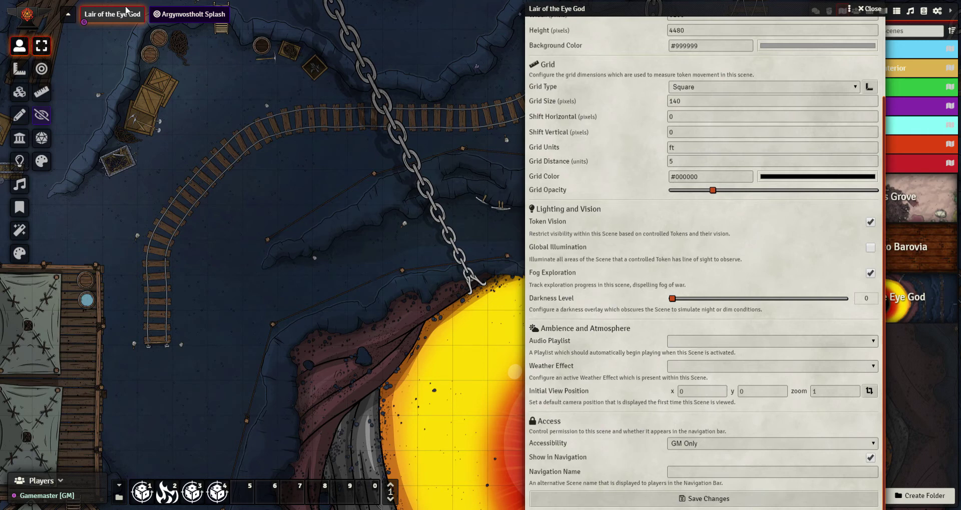
{"action": "left_click", "coordinate": [186, 15]}
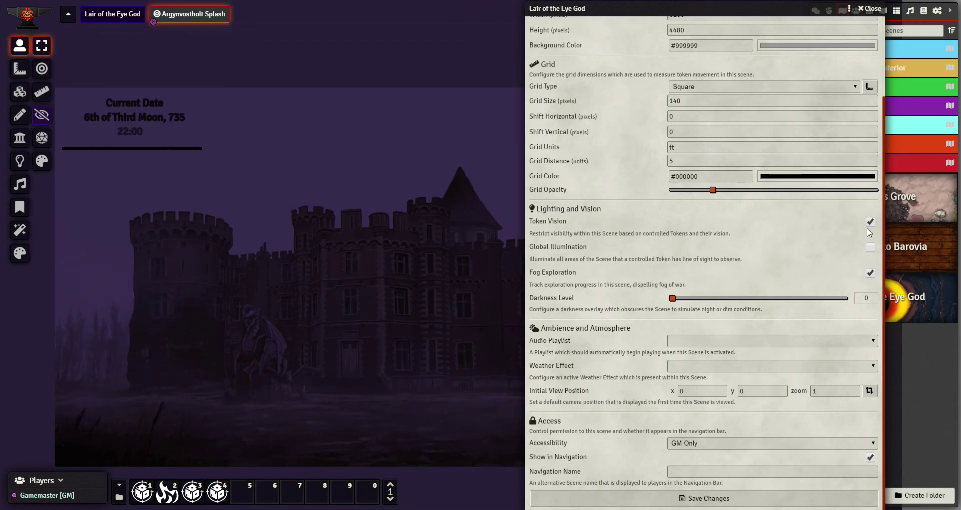
{"action": "left_click", "coordinate": [118, 19]}
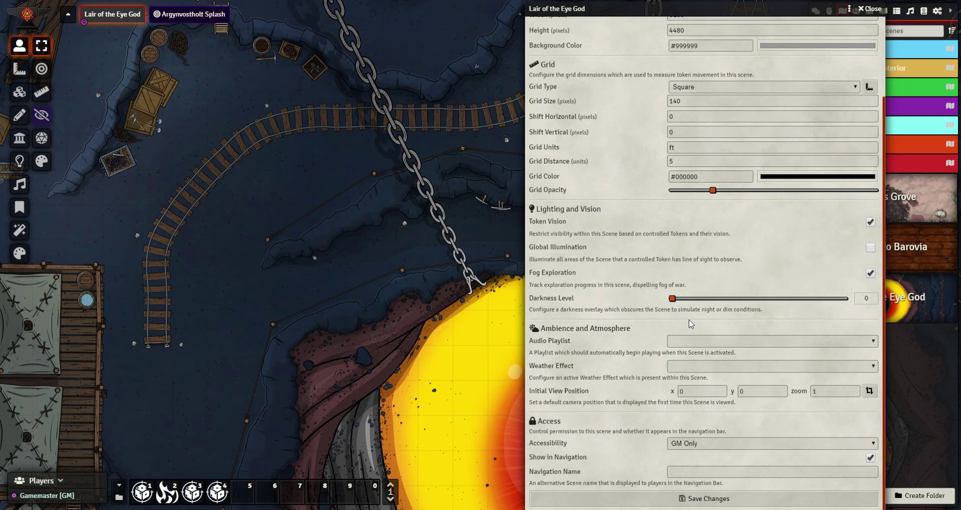
Step: Check the audio playlist setting without assigning one and save the Lair of the Eye God scene configuration
{"action": "left_click_drag", "start_coordinate": [622, 17], "coordinate": [534, 17]}
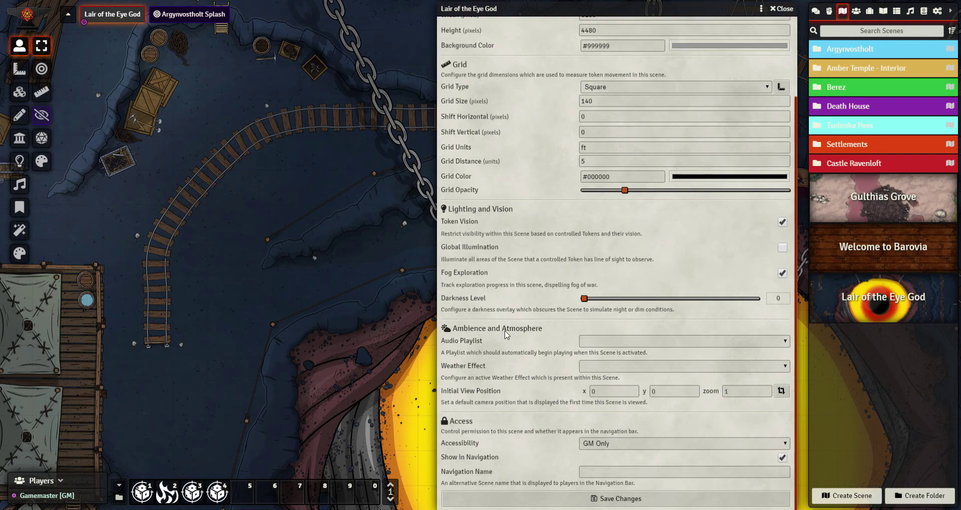
{"action": "left_click", "coordinate": [752, 345]}
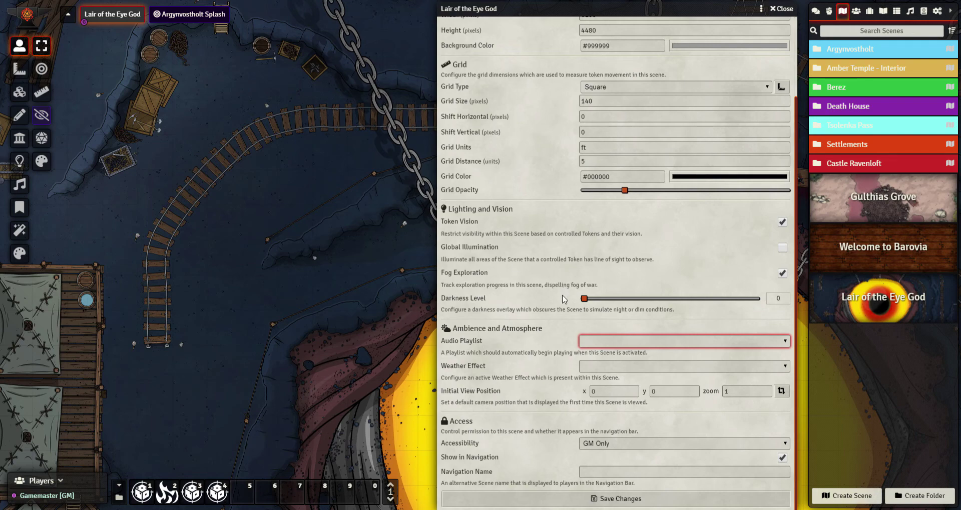
{"action": "left_click", "coordinate": [606, 499]}
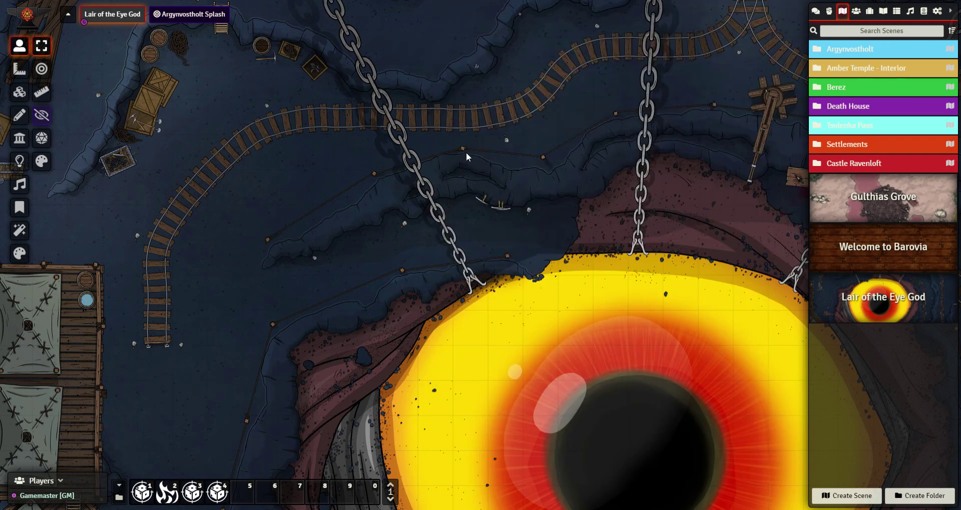
Step: Examine the map with its new grid, from the eye's upper edge along the rail tracks to the east
{"action": "left_click_drag", "start_coordinate": [301, 118], "coordinate": [328, 242]}
{"action": "key", "text": "Right"}
{"action": "key", "text": "Right"}
{"action": "key", "text": "Right"}
{"action": "key", "text": "Right"}
{"action": "key", "text": "Down"}
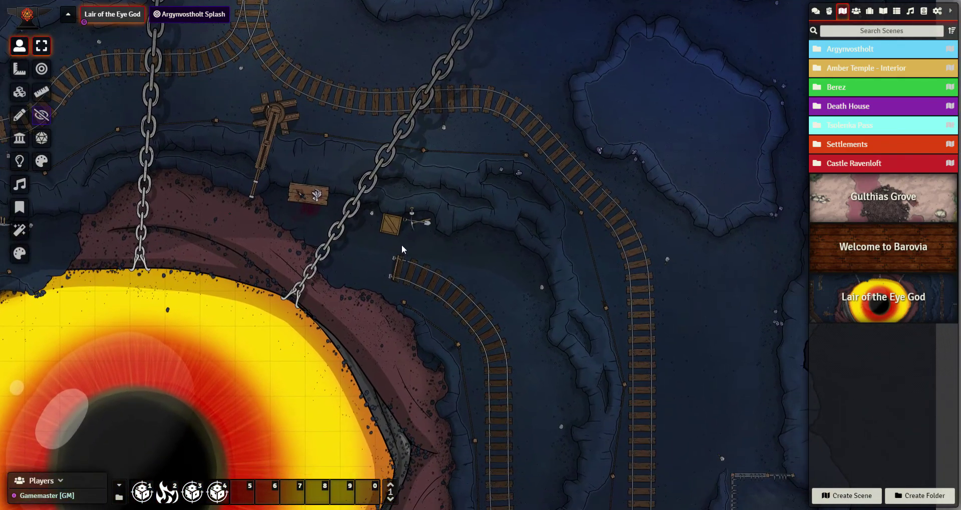
{"action": "key", "text": "Down"}
{"action": "key", "text": "Right"}
{"action": "key", "text": "Down"}
{"action": "key", "text": "Down"}
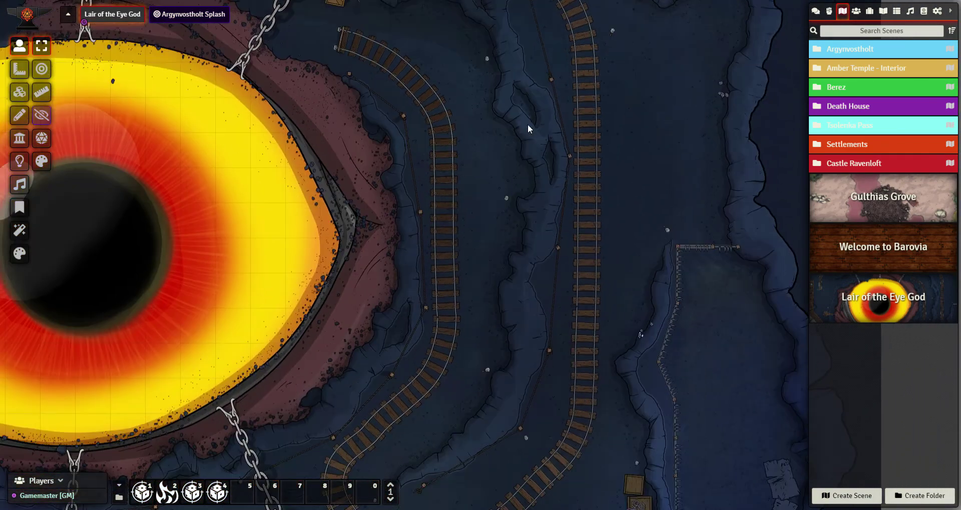
{"action": "scroll", "coordinate": [515, 257], "scroll_direction": "up", "scroll_amount": 5}
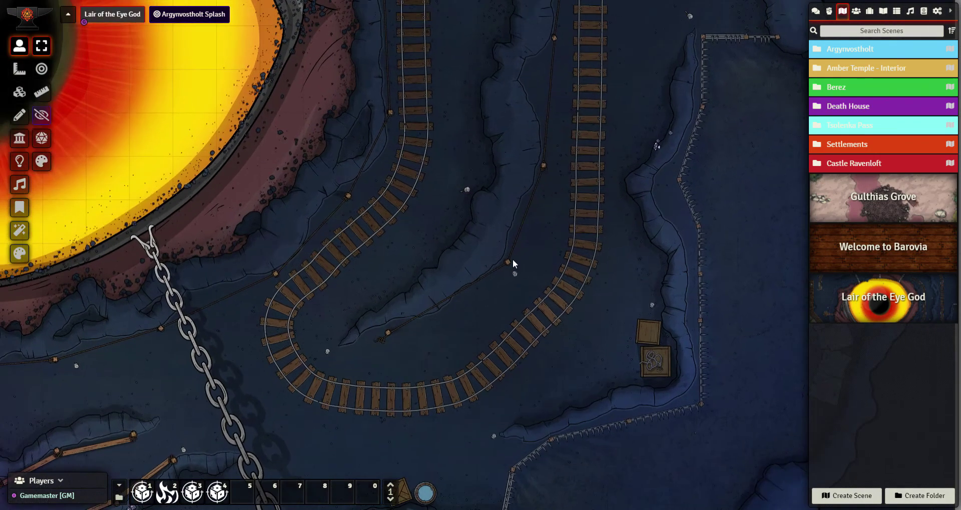
Step: Show the actors directory, view the map's southeastern corner, and look through the Party folder's Characters and Summons subfolders
{"action": "left_click", "coordinate": [857, 12]}
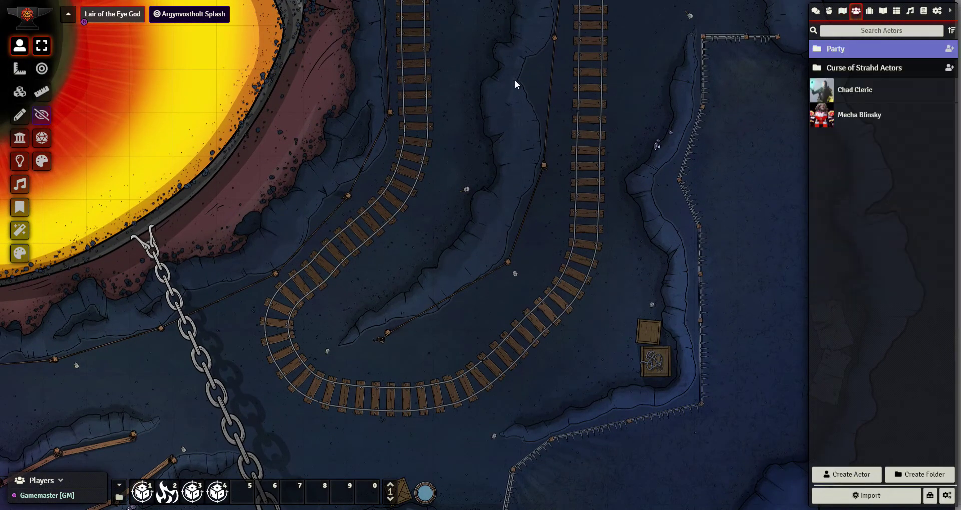
{"action": "key", "text": "Right"}
{"action": "key", "text": "Down"}
{"action": "key", "text": "Right"}
{"action": "key", "text": "Down"}
{"action": "key", "text": "Up"}
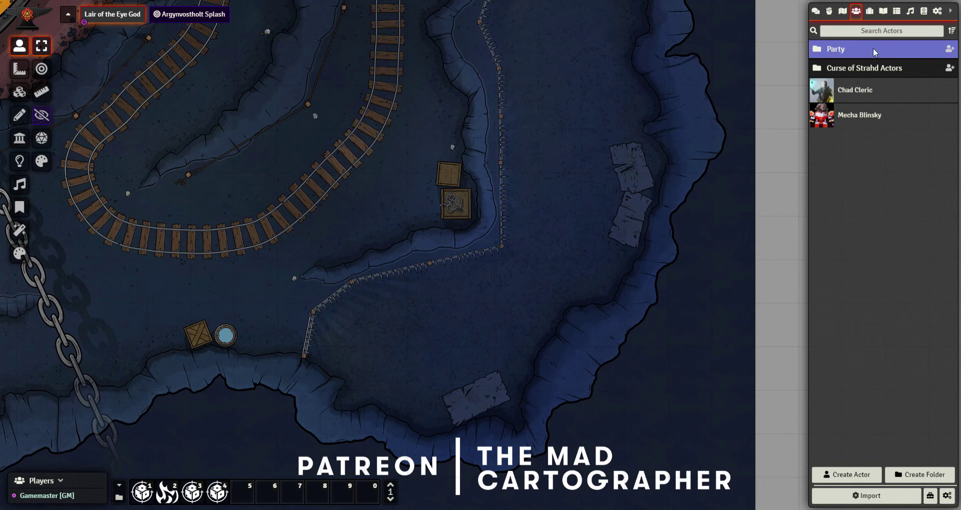
{"action": "left_click", "coordinate": [859, 47]}
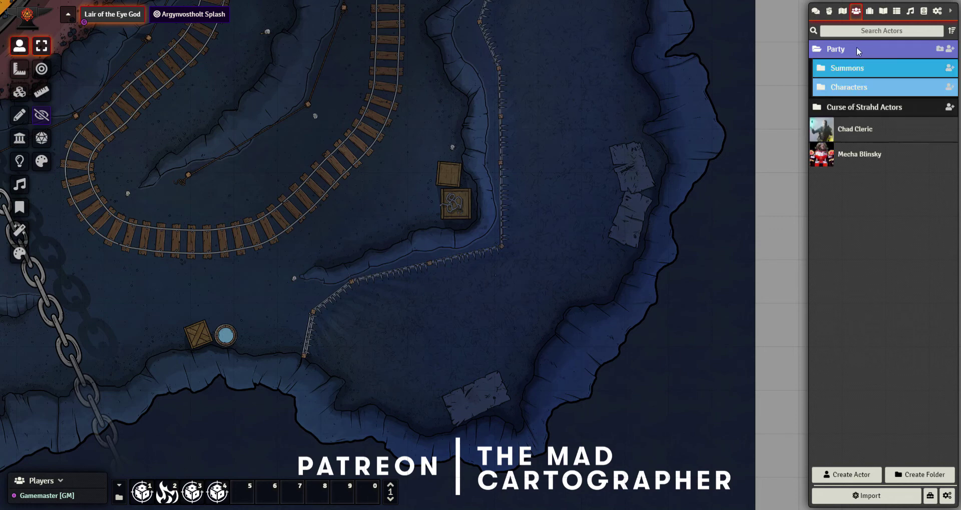
{"action": "left_click", "coordinate": [858, 88]}
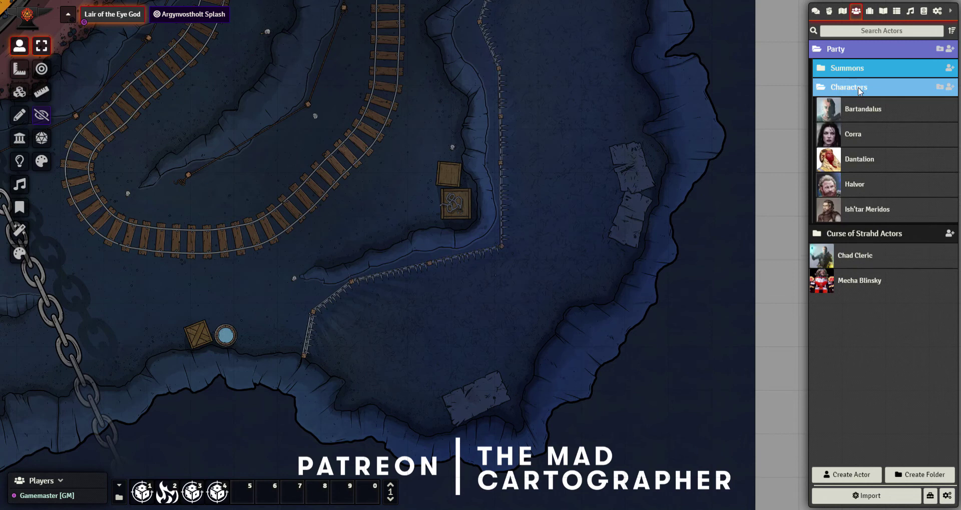
{"action": "left_click", "coordinate": [859, 89]}
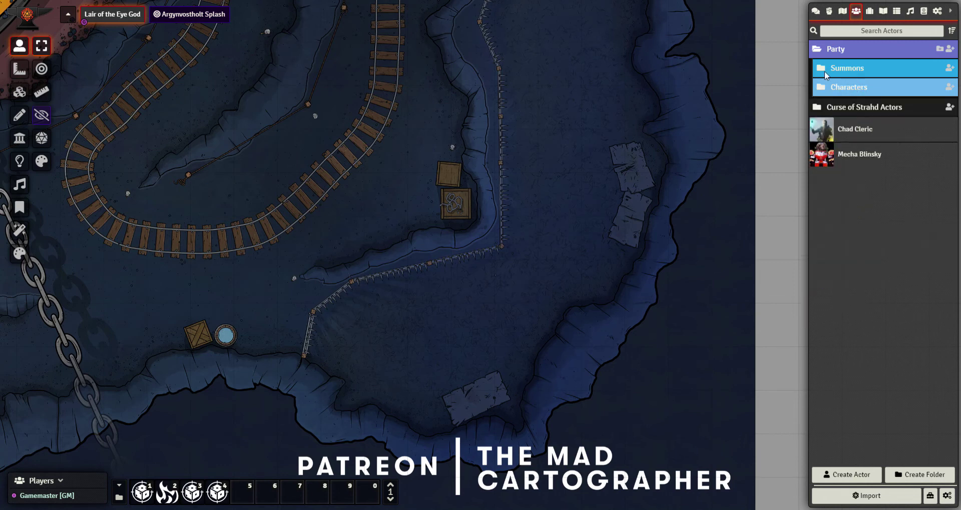
{"action": "left_click", "coordinate": [824, 71]}
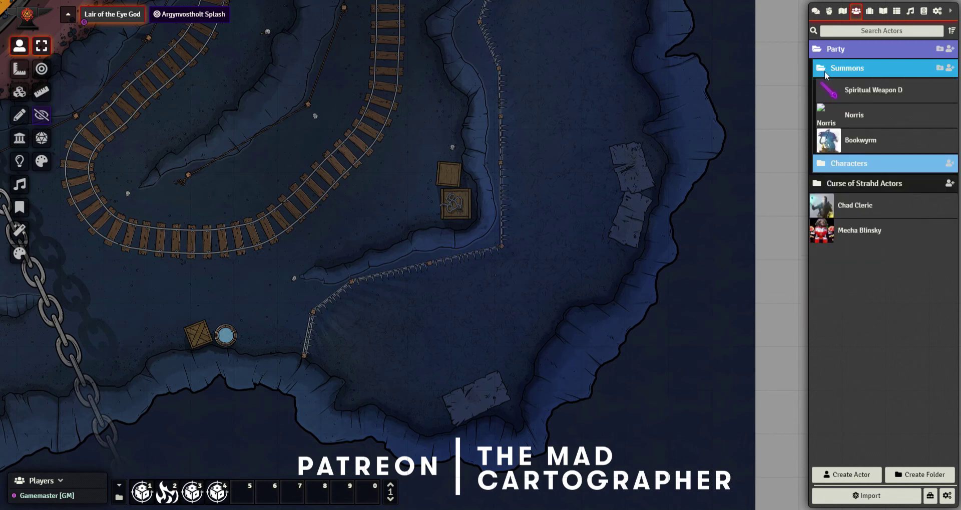
Step: View the permission configuration of the Bookwyrm actor and close it without changing anything
{"action": "right_click", "coordinate": [867, 143]}
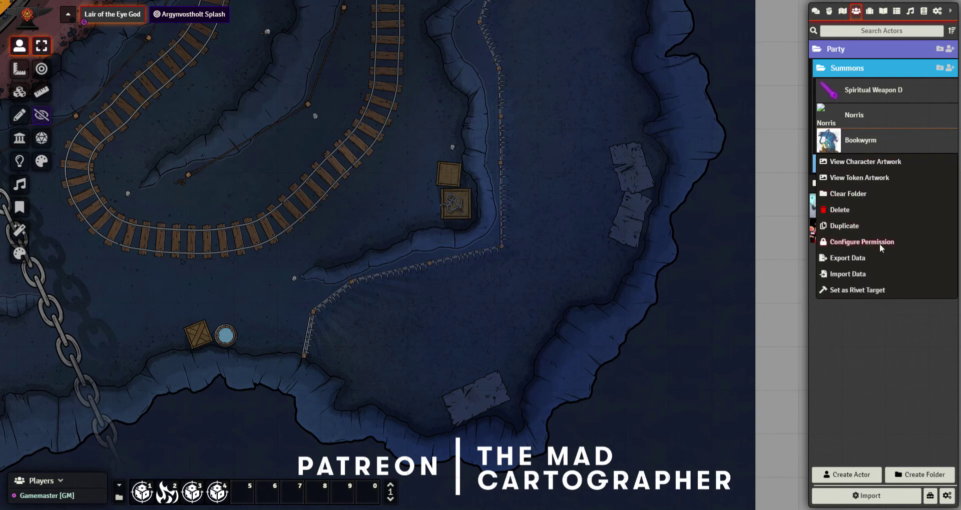
{"action": "left_click", "coordinate": [878, 243]}
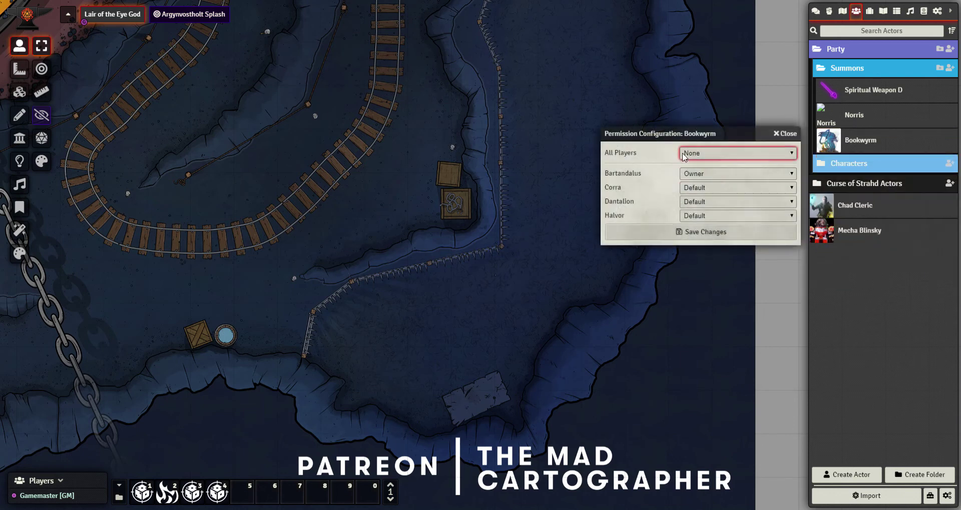
{"action": "left_click", "coordinate": [785, 133]}
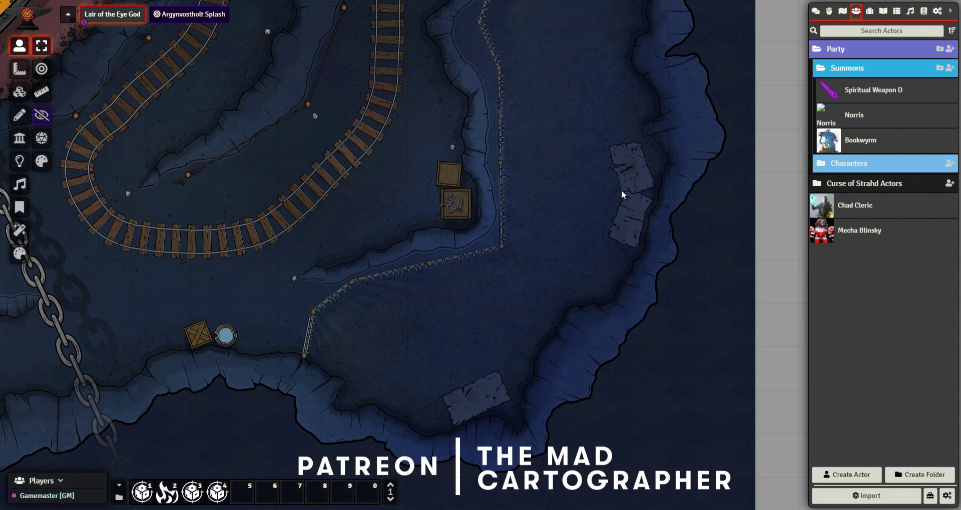
Step: View the Spiritual Weapon D actor sheet, close it, and collapse the Party folder's Summons subfolder
{"action": "left_click", "coordinate": [887, 95]}
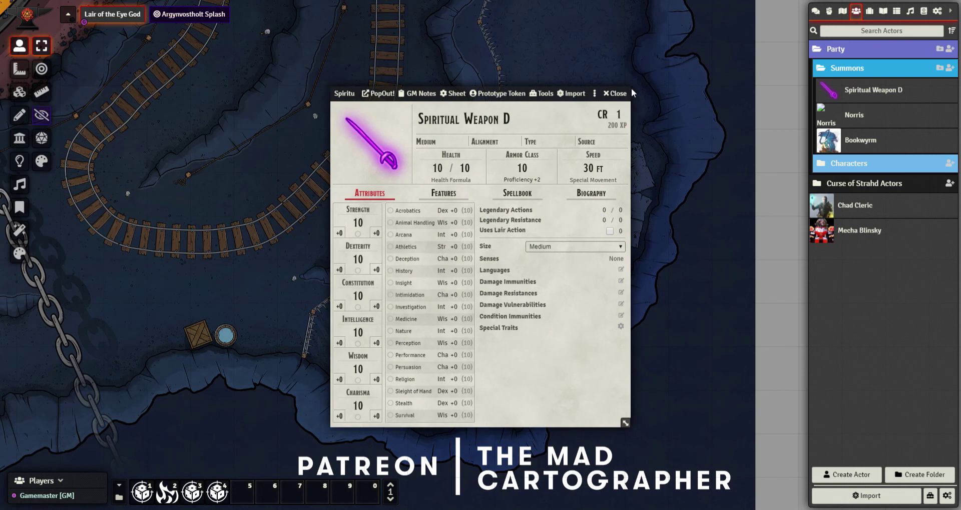
{"action": "left_click", "coordinate": [615, 94]}
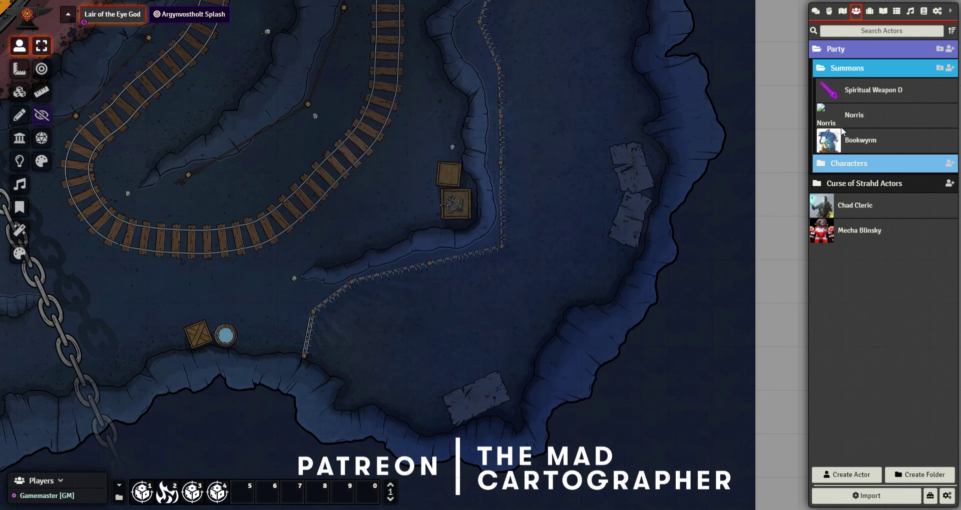
{"action": "left_click", "coordinate": [877, 164]}
{"action": "left_click", "coordinate": [880, 162]}
{"action": "left_click", "coordinate": [824, 69]}
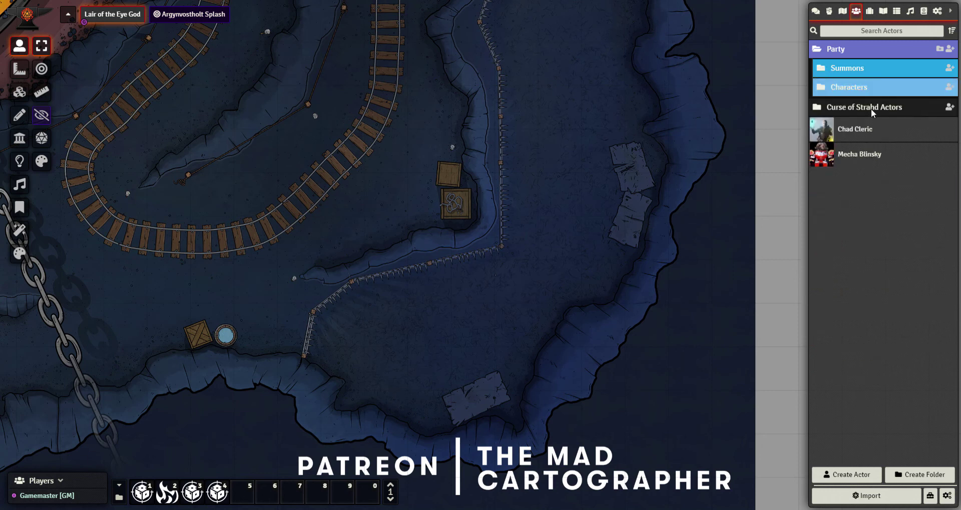
Step: Look through the Monsters, NPCs and Locations subfolders of Curse of Strahd Actors, including the Undead monsters, and collapse the folder
{"action": "left_click", "coordinate": [871, 109]}
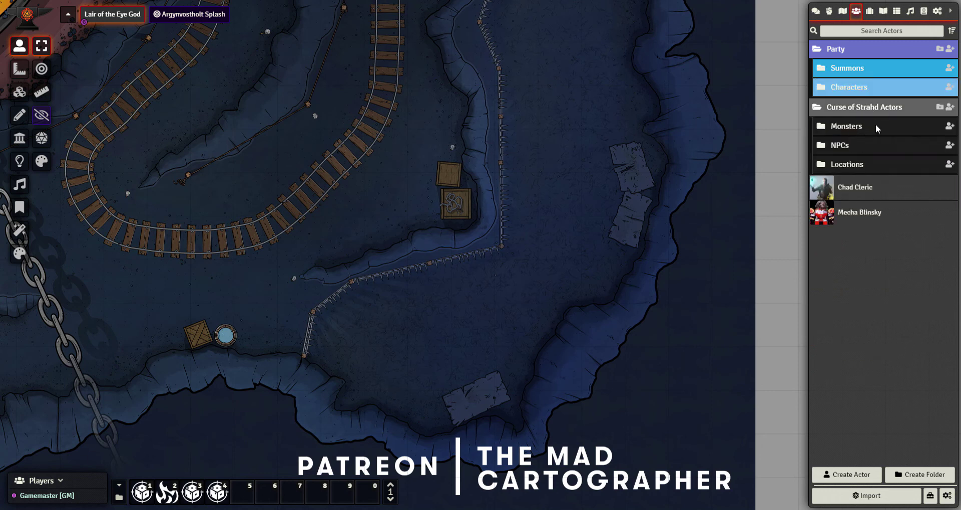
{"action": "left_click", "coordinate": [875, 126]}
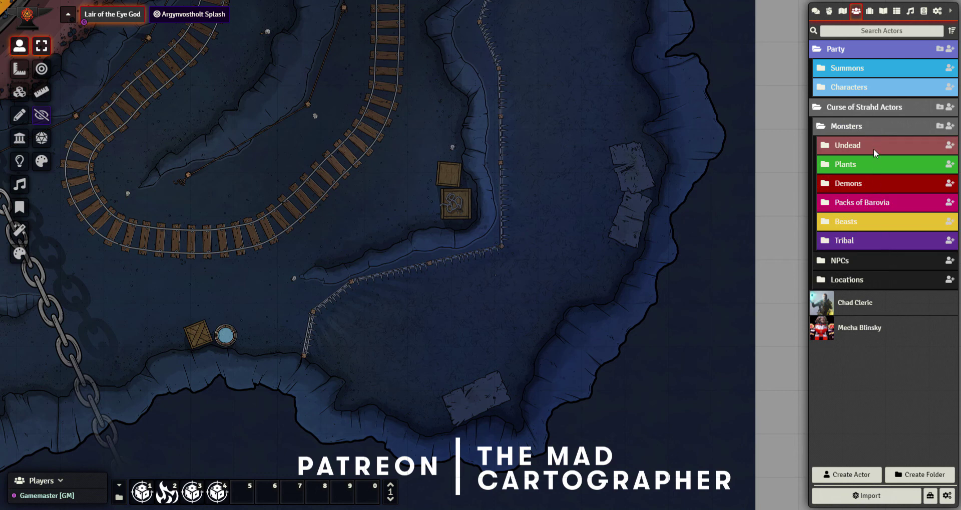
{"action": "left_click", "coordinate": [874, 125]}
{"action": "left_click", "coordinate": [873, 145]}
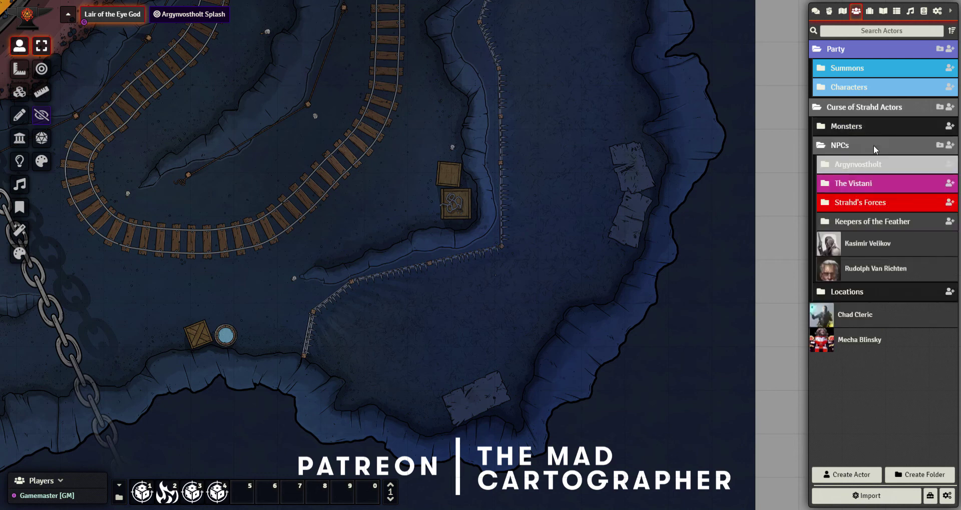
{"action": "left_click", "coordinate": [875, 145]}
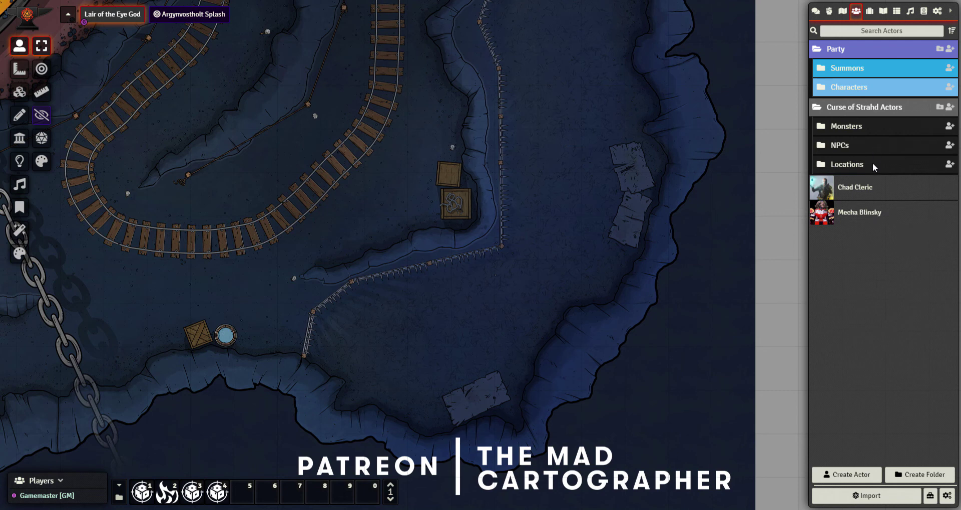
{"action": "left_click", "coordinate": [872, 164]}
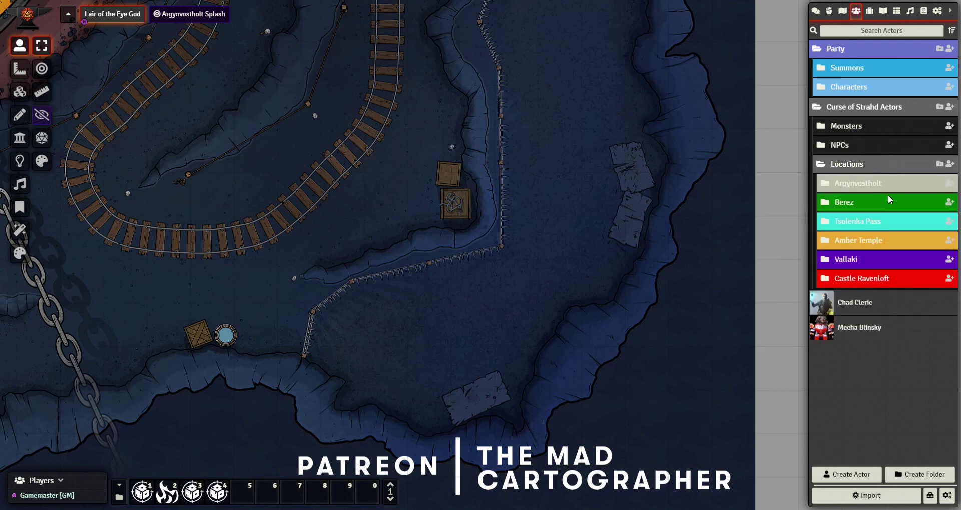
{"action": "left_click", "coordinate": [877, 165]}
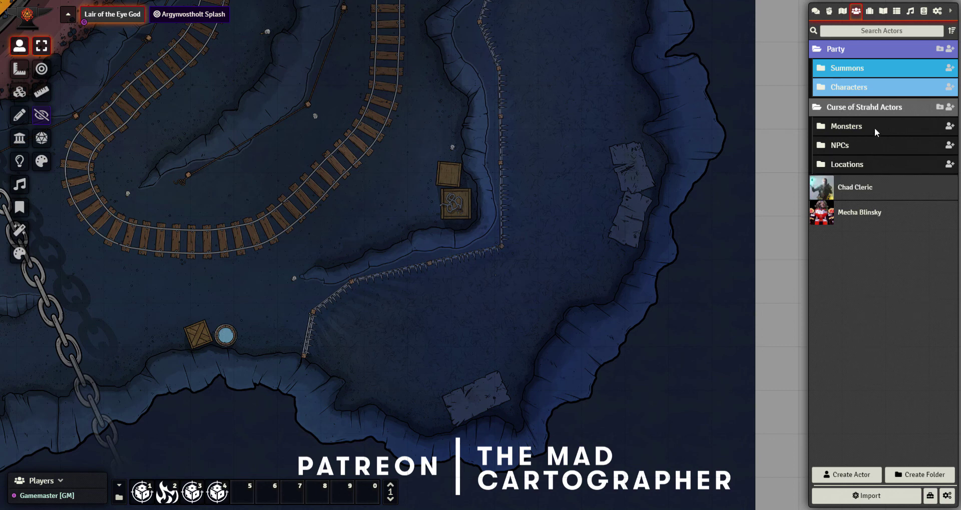
{"action": "left_click", "coordinate": [874, 129]}
{"action": "left_click", "coordinate": [867, 144]}
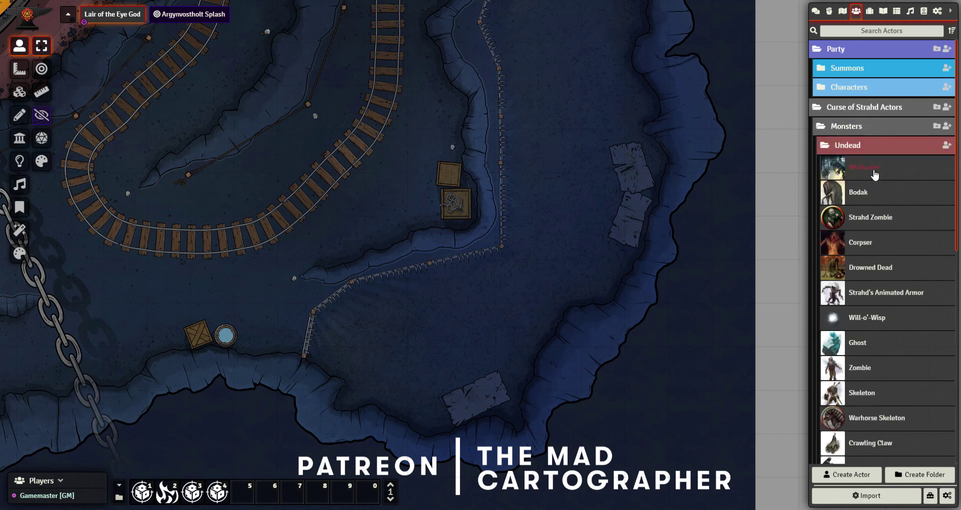
{"action": "left_click", "coordinate": [872, 145]}
{"action": "left_click", "coordinate": [916, 108]}
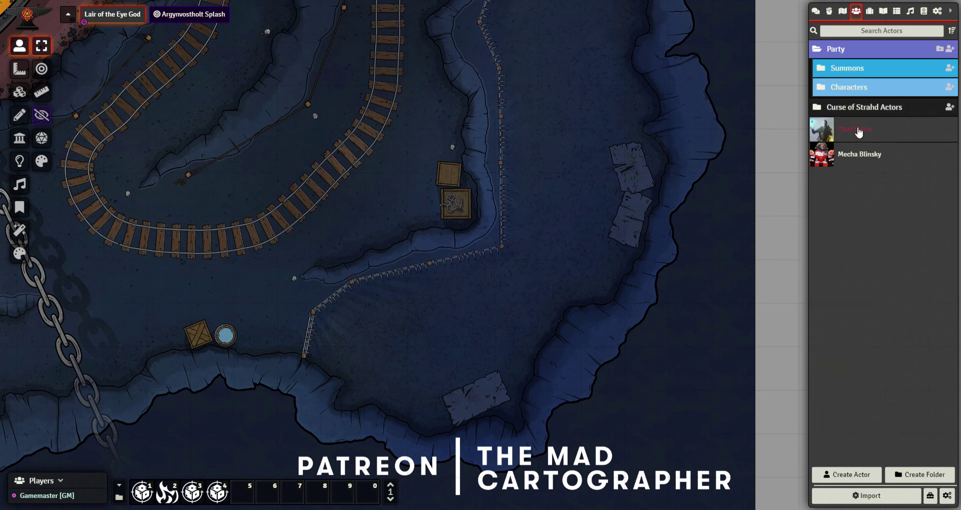
Step: Place a Chad Cleric token on the southernmost grey slab in the map's southeastern corner, check its vision, and deselect it
{"action": "left_click_drag", "start_coordinate": [855, 137], "coordinate": [524, 331]}
{"action": "left_click_drag", "start_coordinate": [463, 395], "coordinate": [474, 391]}
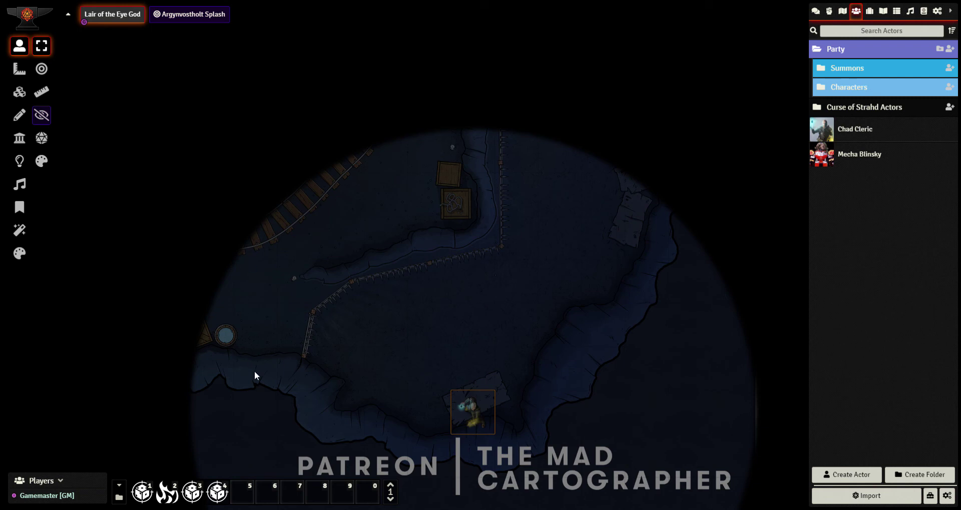
{"action": "key", "text": "Down+Left"}
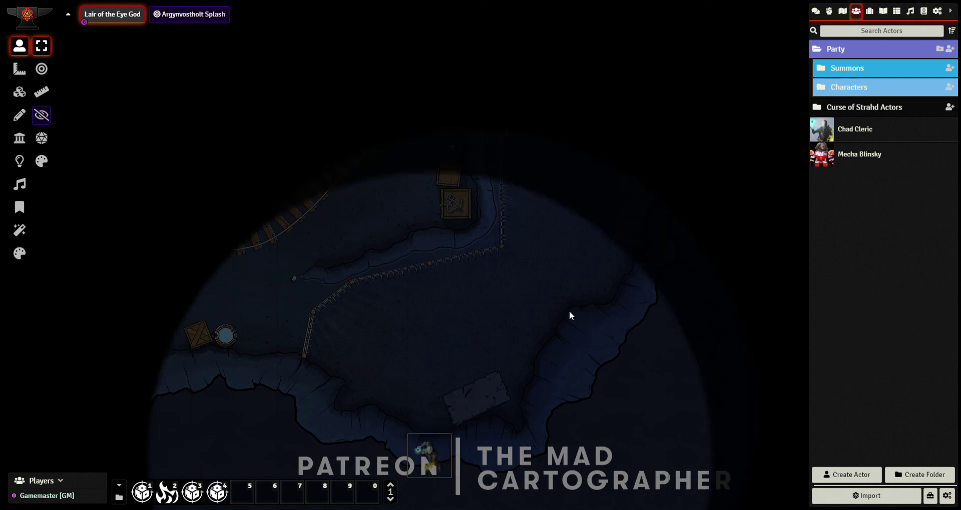
{"action": "left_click_drag", "start_coordinate": [439, 432], "coordinate": [469, 397]}
{"action": "left_click", "coordinate": [596, 226]}
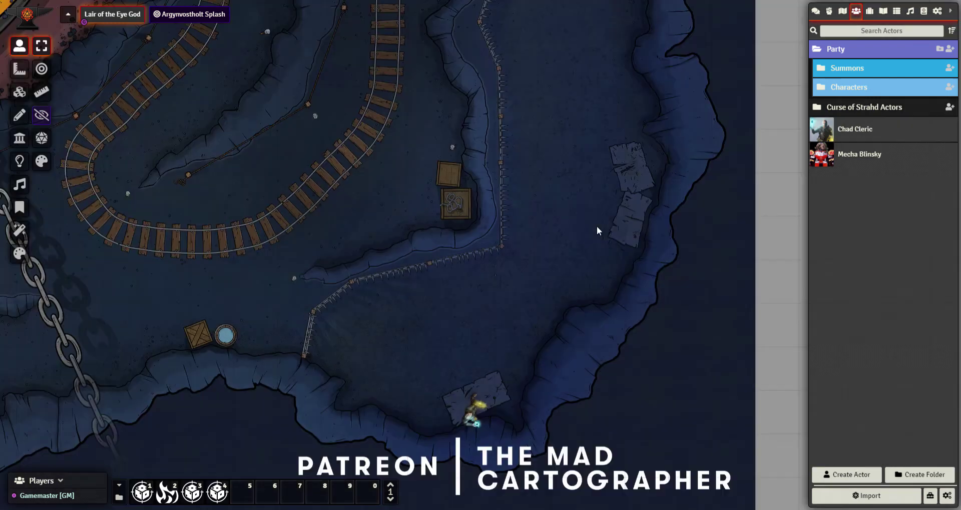
Step: Place a Mecha Blinsky token between the two crates and the eastern cavern wall, north of Chad Cleric
{"action": "left_click_drag", "start_coordinate": [863, 153], "coordinate": [554, 226]}
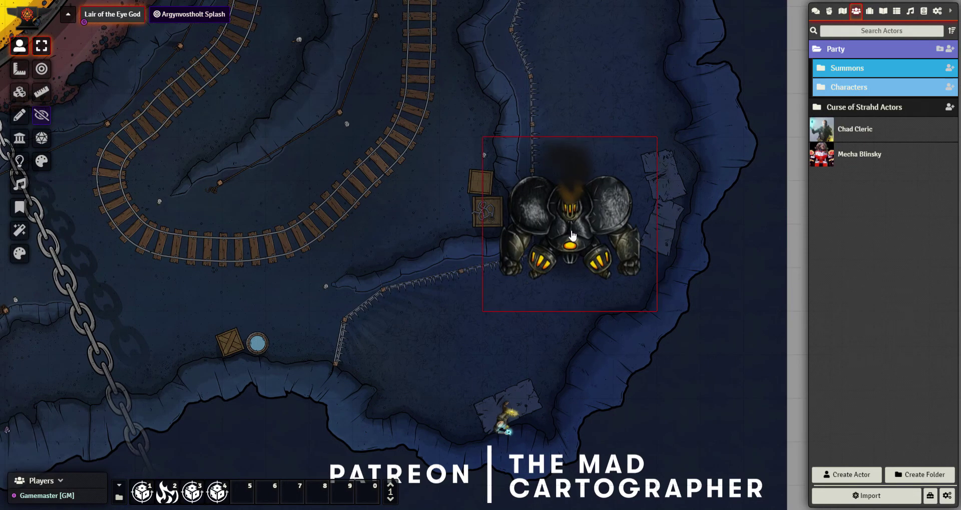
{"action": "left_click", "coordinate": [569, 225]}
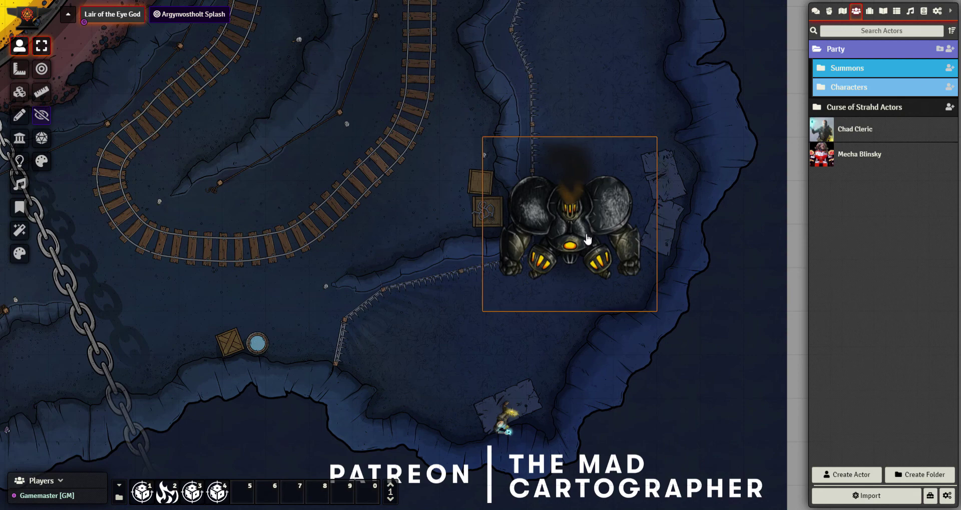
{"action": "left_click", "coordinate": [530, 359]}
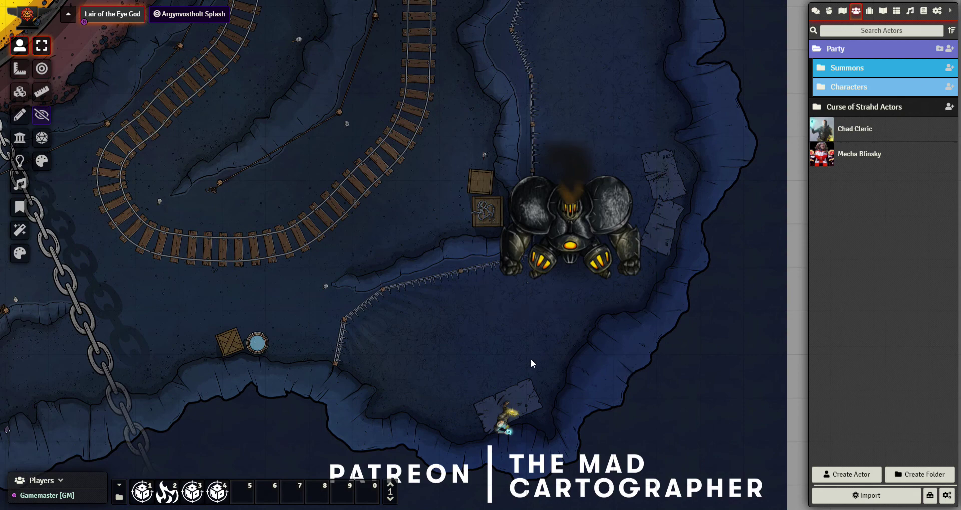
{"action": "left_click", "coordinate": [587, 226]}
Step: Move the Chad Cleric token around the floor below Mecha Blinsky to test its vision, finish southwest of the mech, and deselect it
{"action": "left_click_drag", "start_coordinate": [508, 422], "coordinate": [427, 346]}
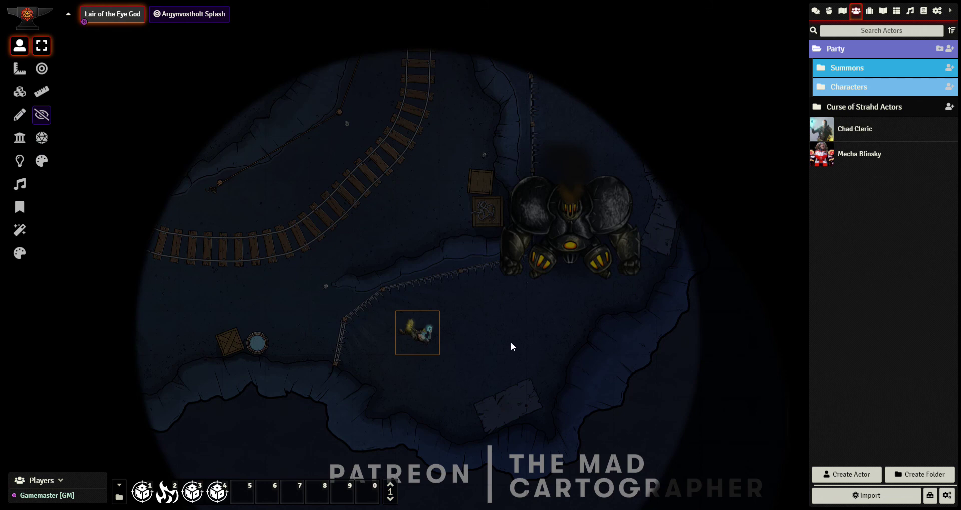
{"action": "left_click_drag", "start_coordinate": [430, 340], "coordinate": [470, 337]}
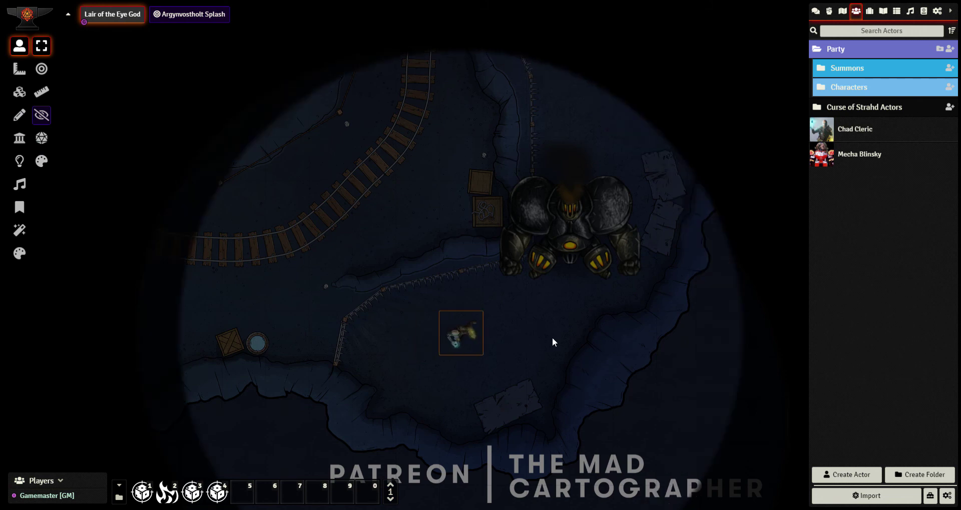
{"action": "key", "text": "Down"}
{"action": "key", "text": "Down"}
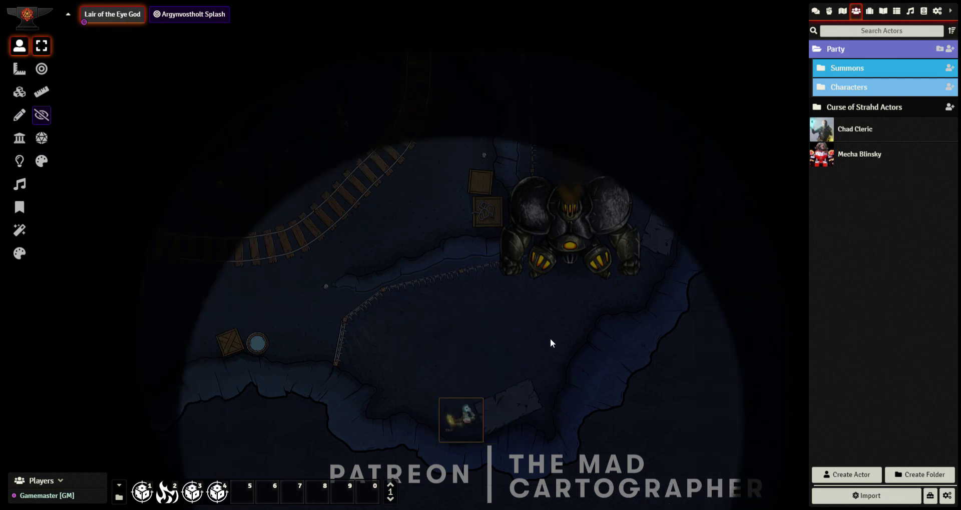
{"action": "key", "text": "Up"}
{"action": "key", "text": "Up"}
{"action": "key", "text": "Up"}
{"action": "key", "text": "Right"}
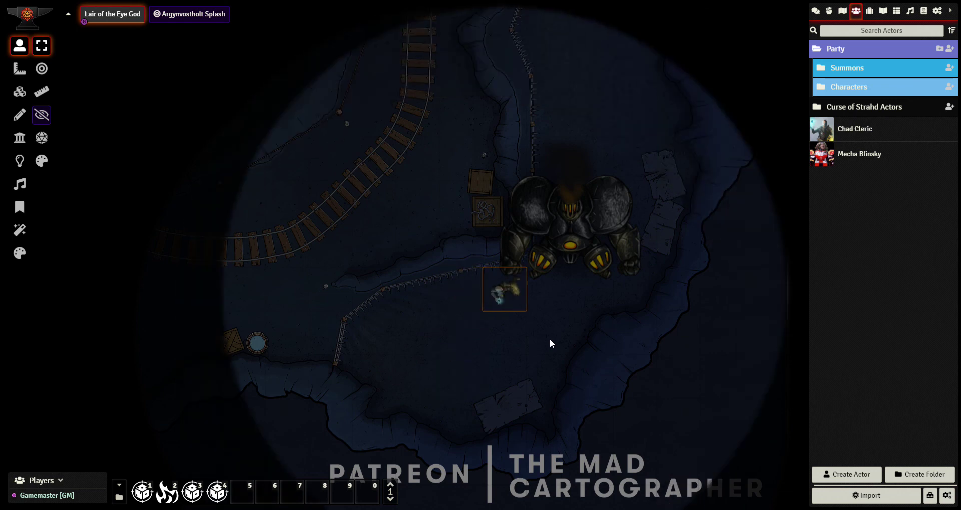
{"action": "key", "text": "Down"}
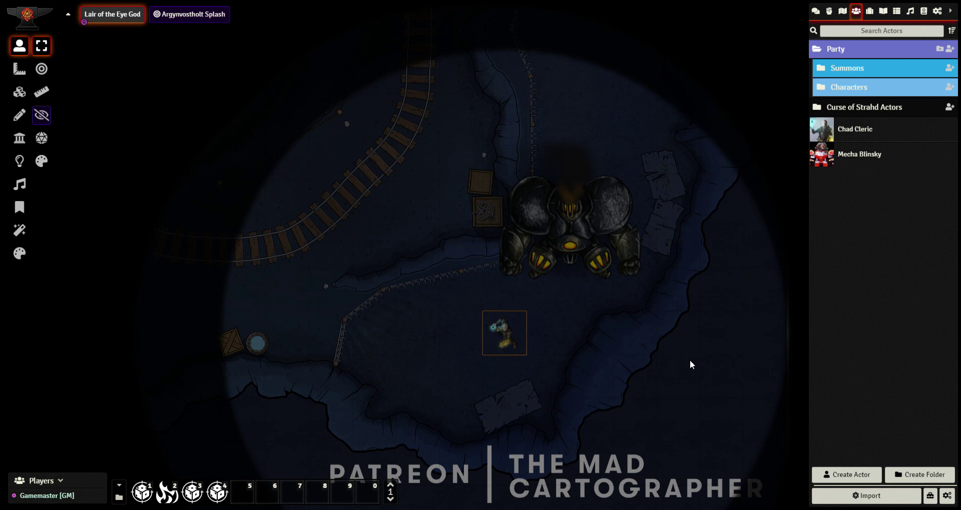
{"action": "key", "text": "Left"}
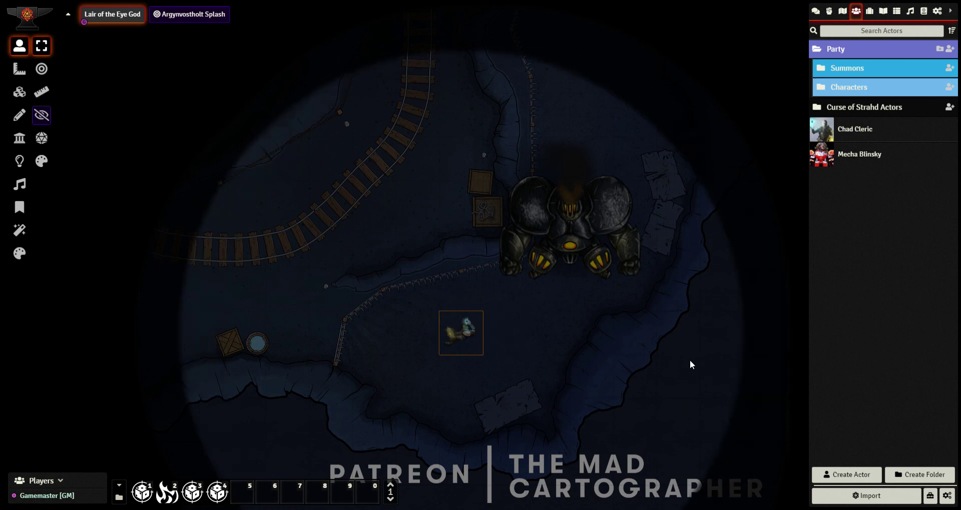
{"action": "key", "text": "Left"}
{"action": "key", "text": "Up"}
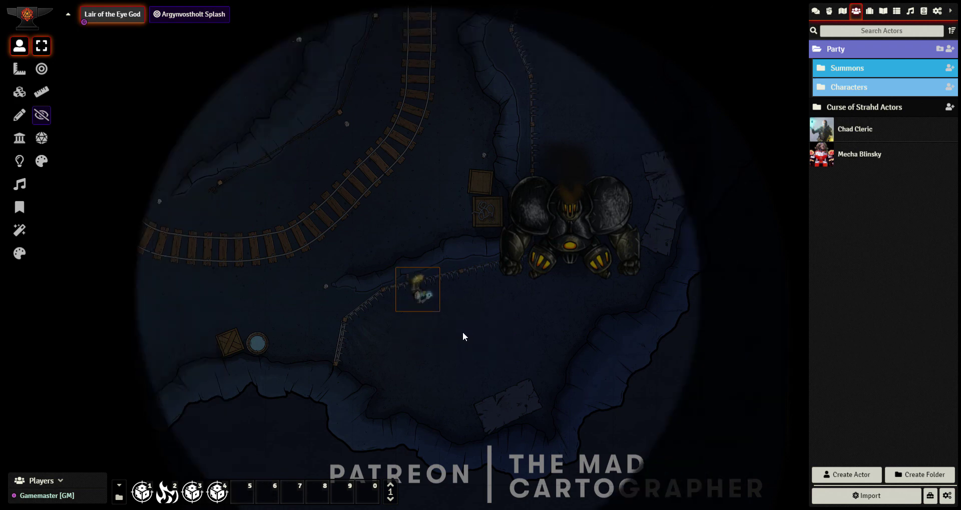
{"action": "key", "text": "Right"}
{"action": "key", "text": "Right"}
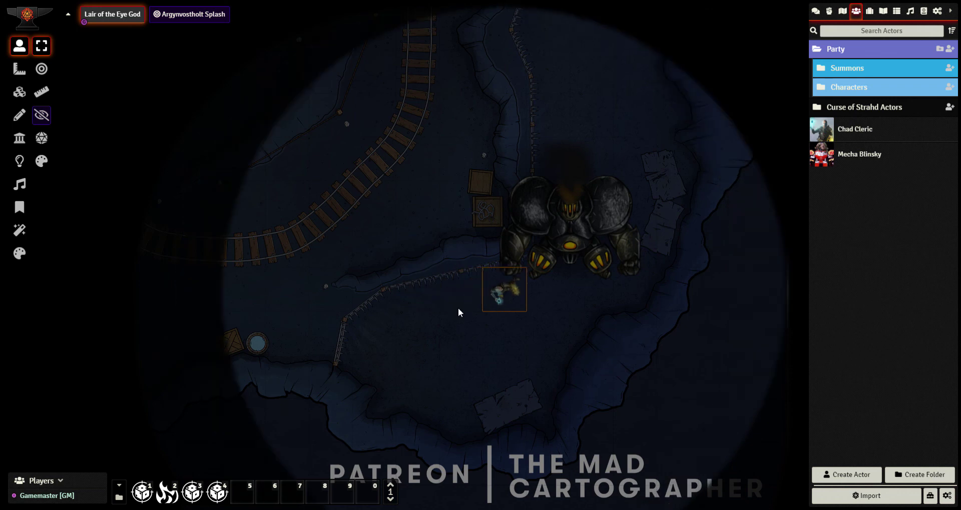
{"action": "key", "text": "Right"}
{"action": "key", "text": "Down"}
{"action": "key", "text": "Left"}
{"action": "key", "text": "Left"}
{"action": "key", "text": "Up"}
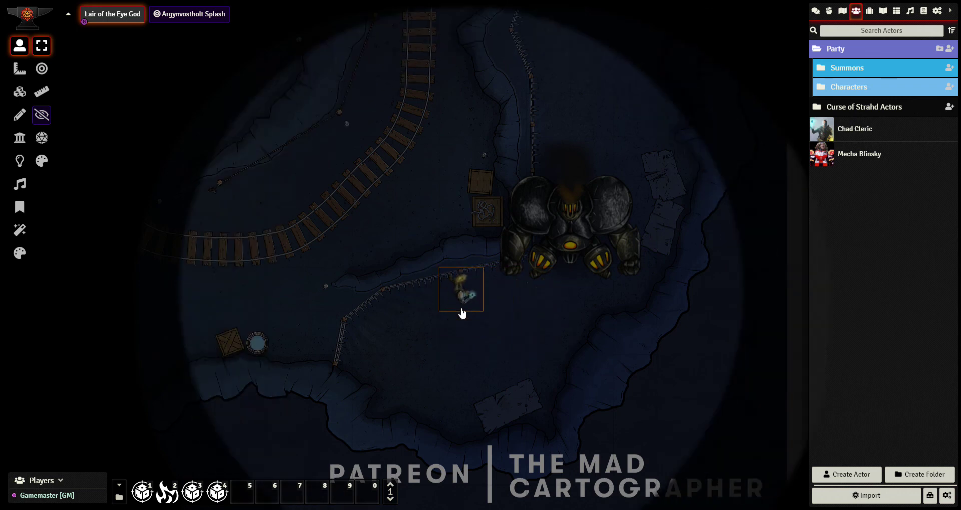
{"action": "key", "text": "Left"}
{"action": "key", "text": "Down"}
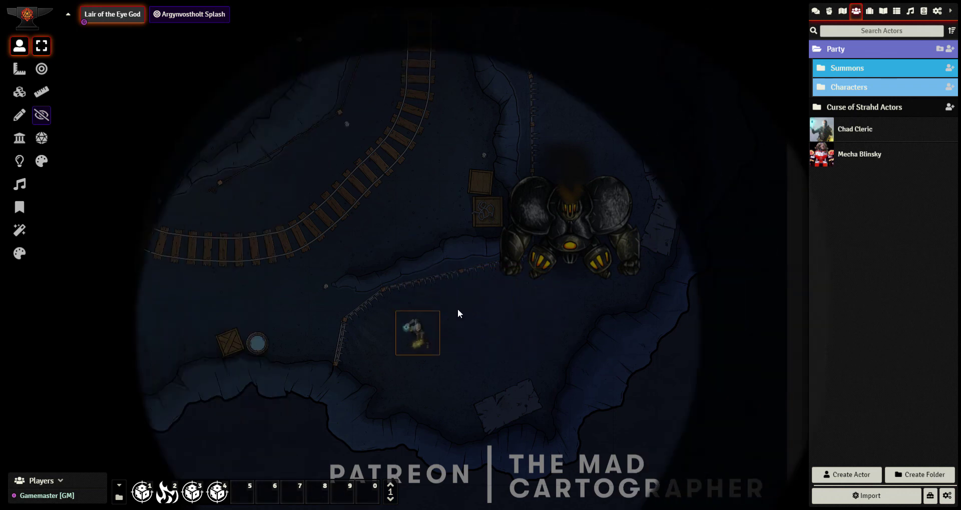
{"action": "left_click", "coordinate": [466, 307]}
Step: Examine the map around the eye, past the tents and northern rail tracks, then as a whole, and return to the two southeastern tokens
{"action": "scroll", "coordinate": [469, 209], "scroll_direction": "down", "scroll_amount": 3}
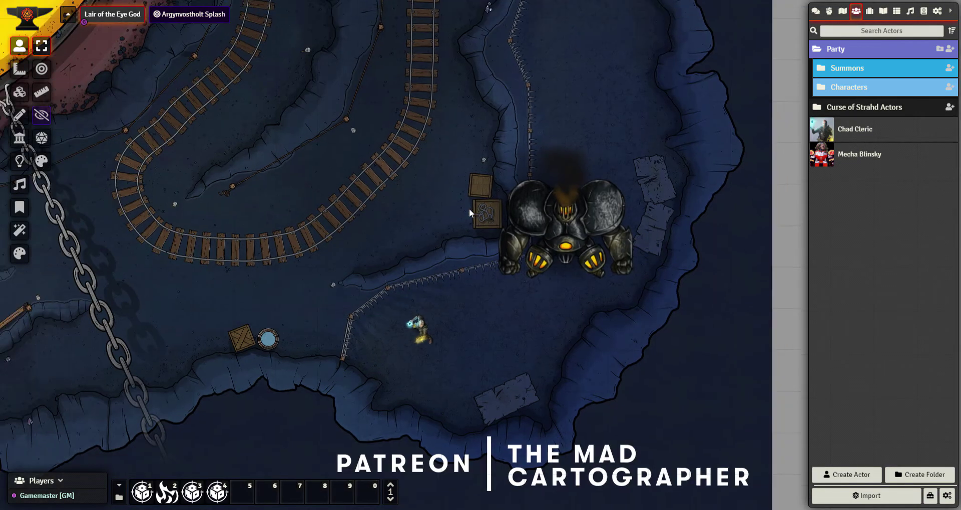
{"action": "key", "text": "Left"}
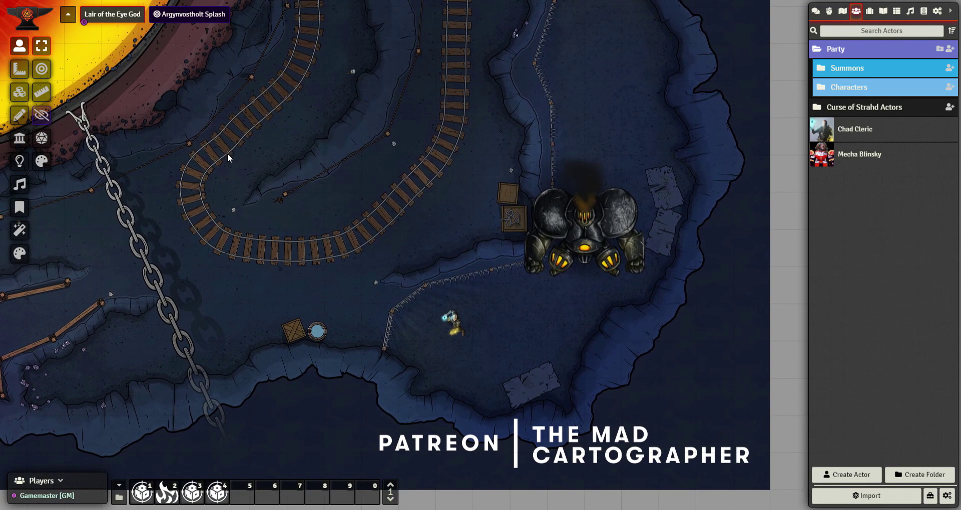
{"action": "left_click_drag", "start_coordinate": [185, 135], "coordinate": [542, 255]}
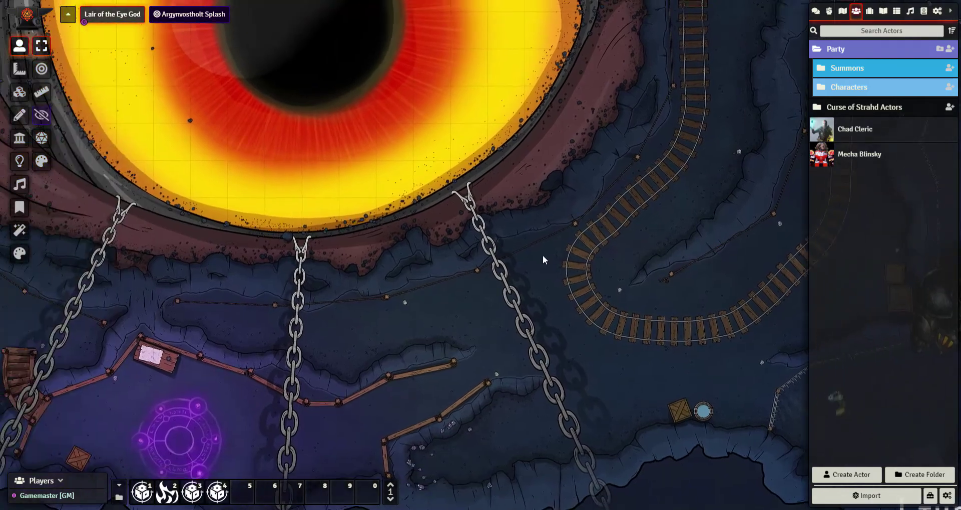
{"action": "left_click_drag", "start_coordinate": [350, 290], "coordinate": [642, 320]}
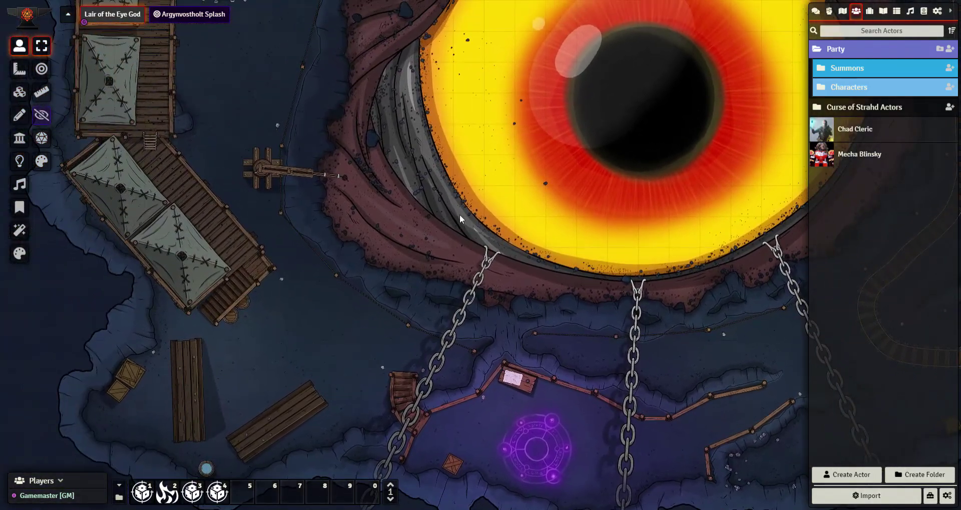
{"action": "left_click_drag", "start_coordinate": [299, 76], "coordinate": [303, 295]}
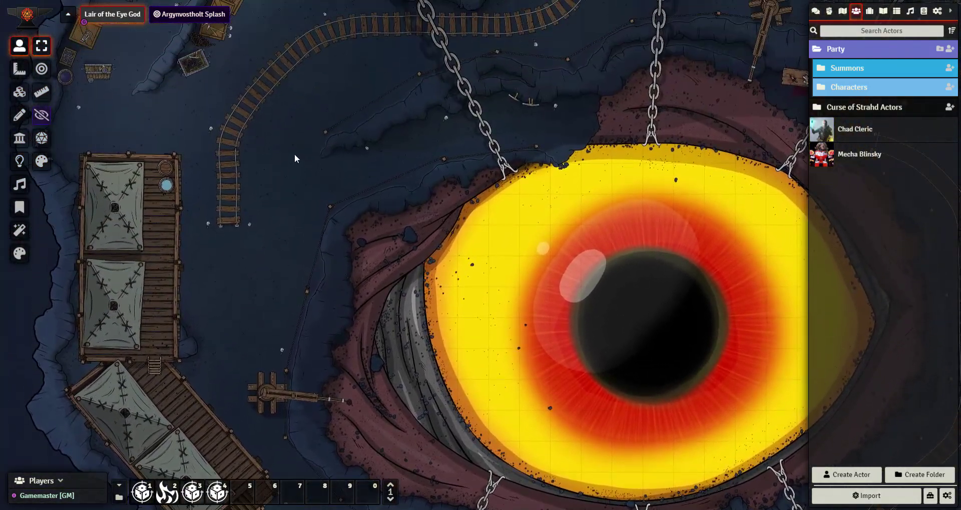
{"action": "left_click_drag", "start_coordinate": [328, 86], "coordinate": [287, 289]}
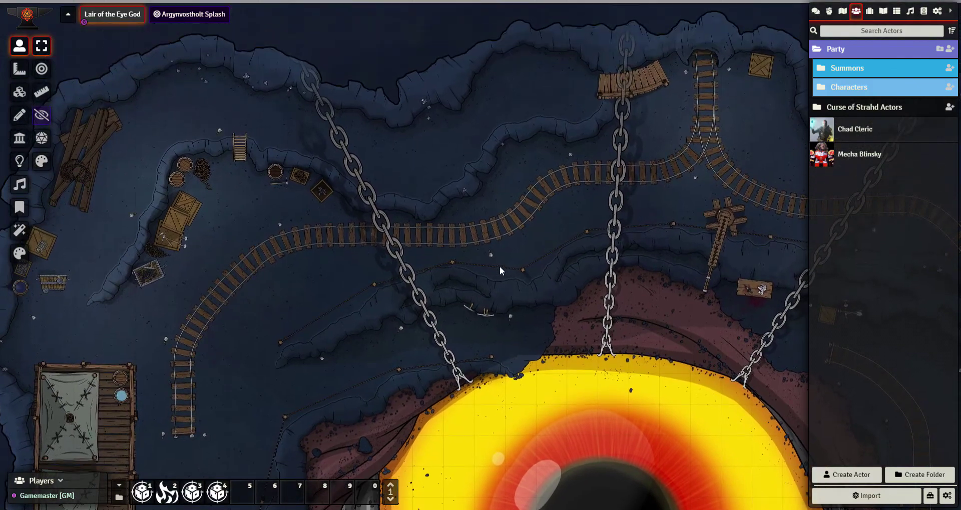
{"action": "left_click_drag", "start_coordinate": [499, 271], "coordinate": [313, 218]}
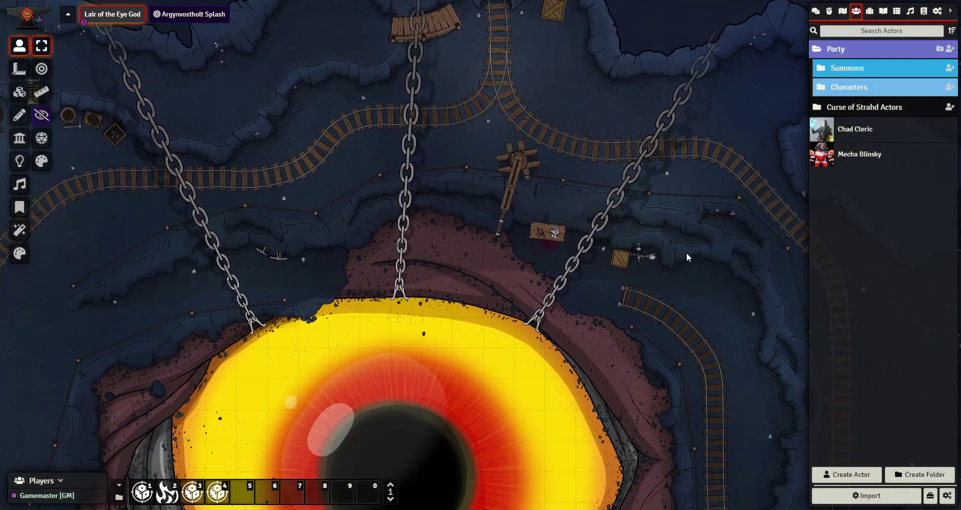
{"action": "left_click_drag", "start_coordinate": [686, 253], "coordinate": [525, 229]}
{"action": "scroll", "coordinate": [525, 229], "scroll_direction": "down", "scroll_amount": 3}
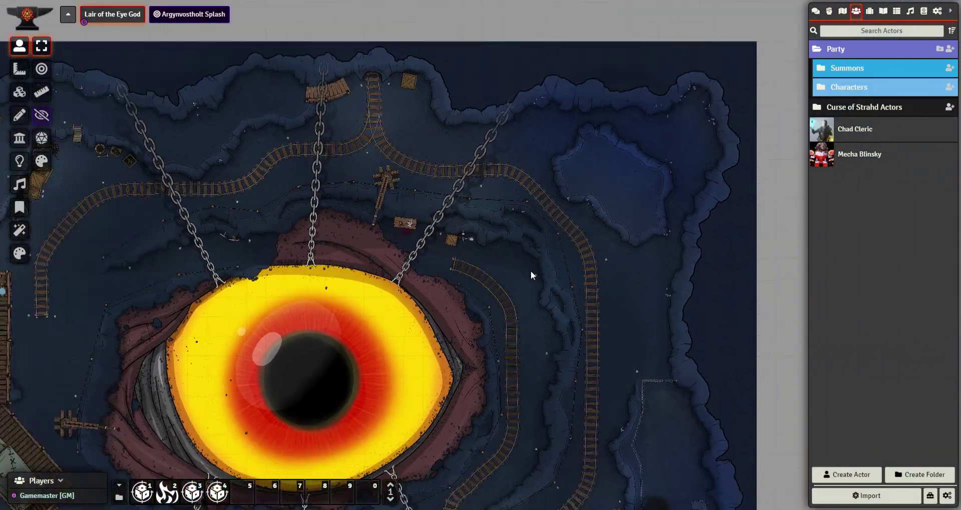
{"action": "scroll", "coordinate": [530, 271], "scroll_direction": "down", "scroll_amount": 6}
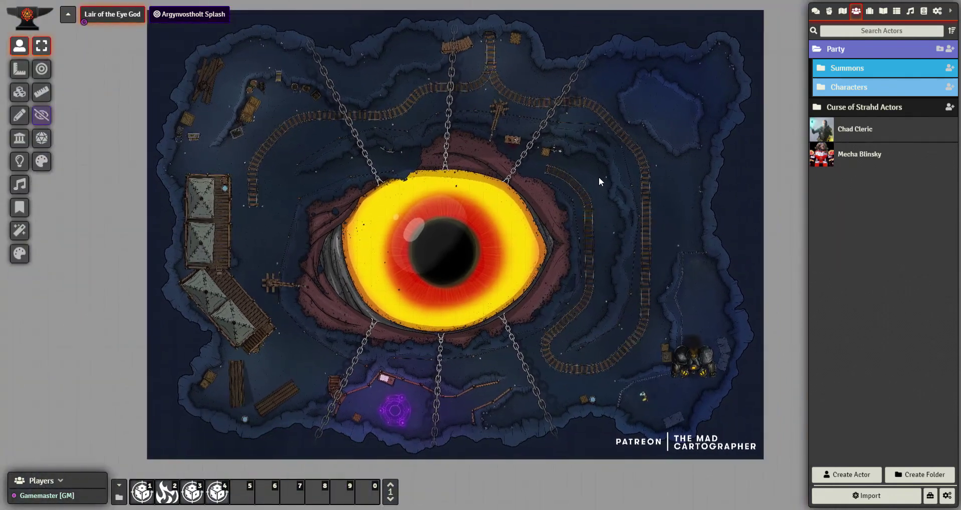
{"action": "mouse_move", "coordinate": [599, 176]}
{"action": "left_mouse_down"}
{"action": "mouse_move", "coordinate": [578, 167]}
{"action": "mouse_move", "coordinate": [588, 175]}
{"action": "left_mouse_up"}
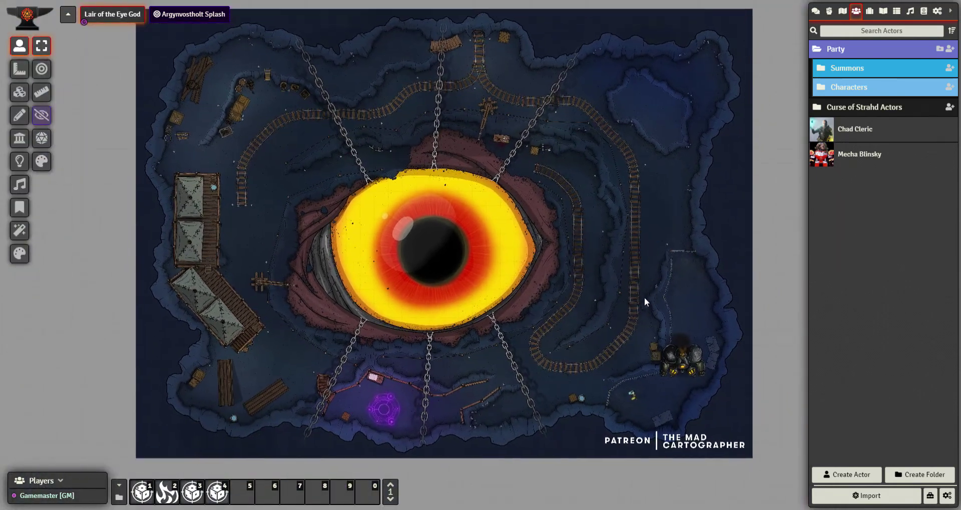
{"action": "scroll", "coordinate": [587, 323], "scroll_direction": "up", "scroll_amount": 5}
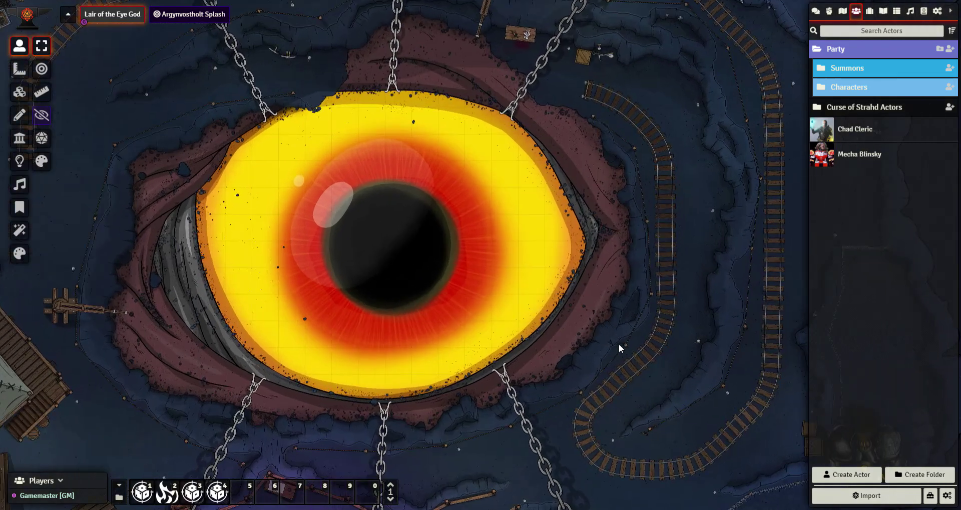
{"action": "left_click_drag", "start_coordinate": [618, 344], "coordinate": [477, 212]}
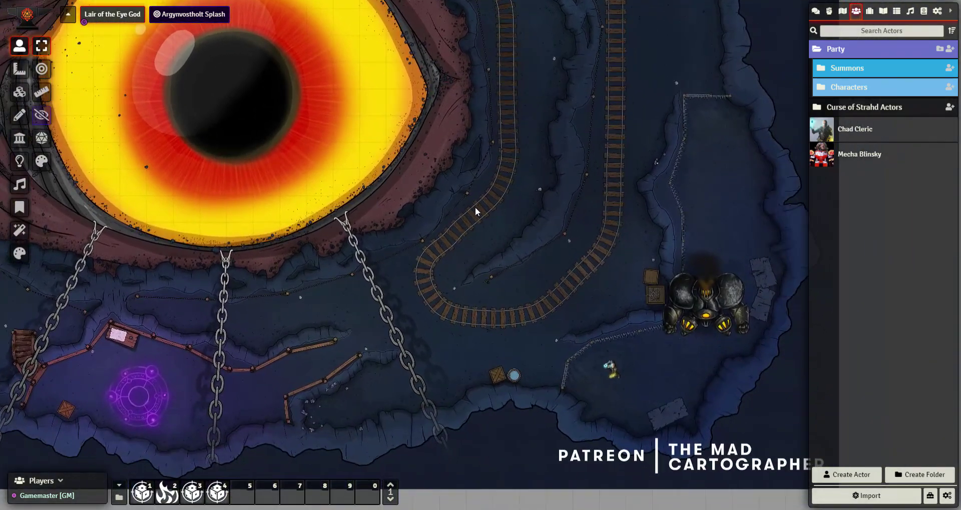
{"action": "scroll", "coordinate": [473, 251], "scroll_direction": "up", "scroll_amount": 1}
{"action": "left_click_drag", "start_coordinate": [473, 252], "coordinate": [388, 188]}
{"action": "scroll", "coordinate": [450, 219], "scroll_direction": "up", "scroll_amount": 3}
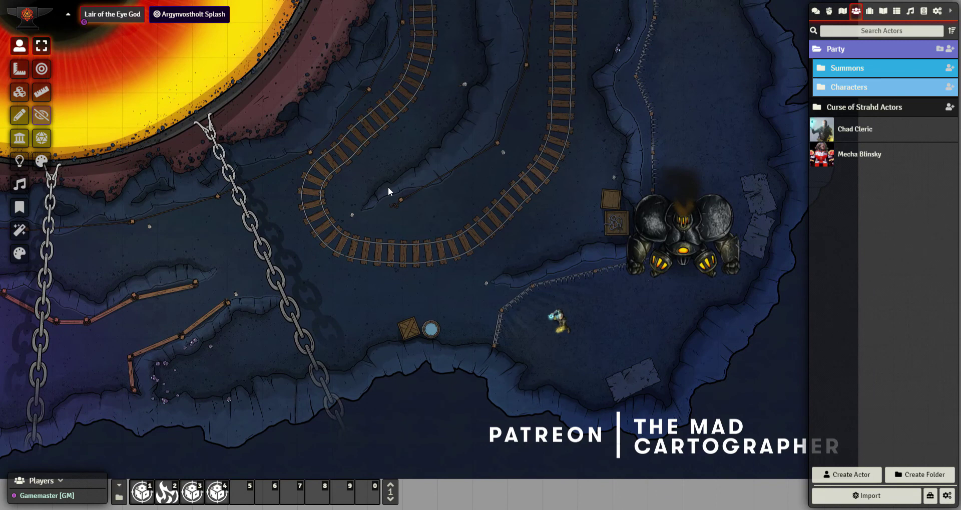